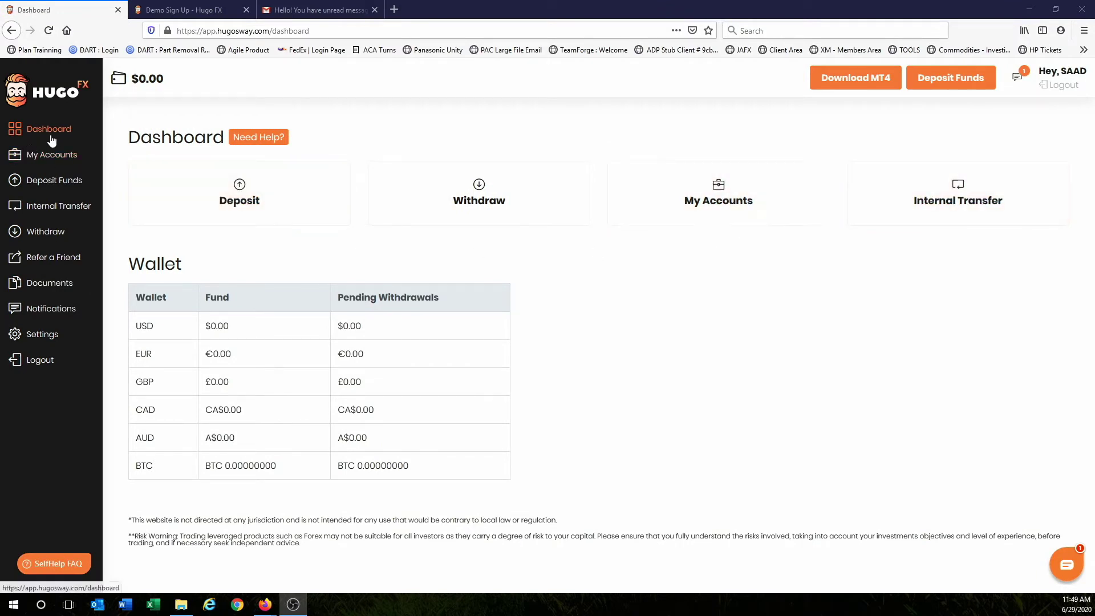
- Search the SelfHelp FAQ for 'demo account' and follow its link to the demo sign-up page
click(64, 568)
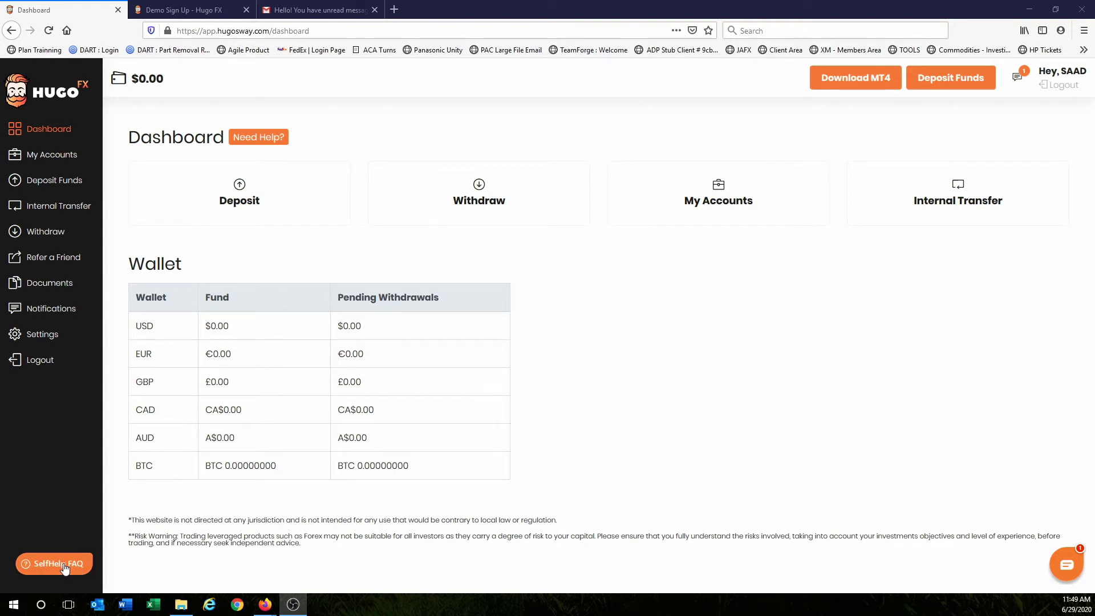
click(85, 303)
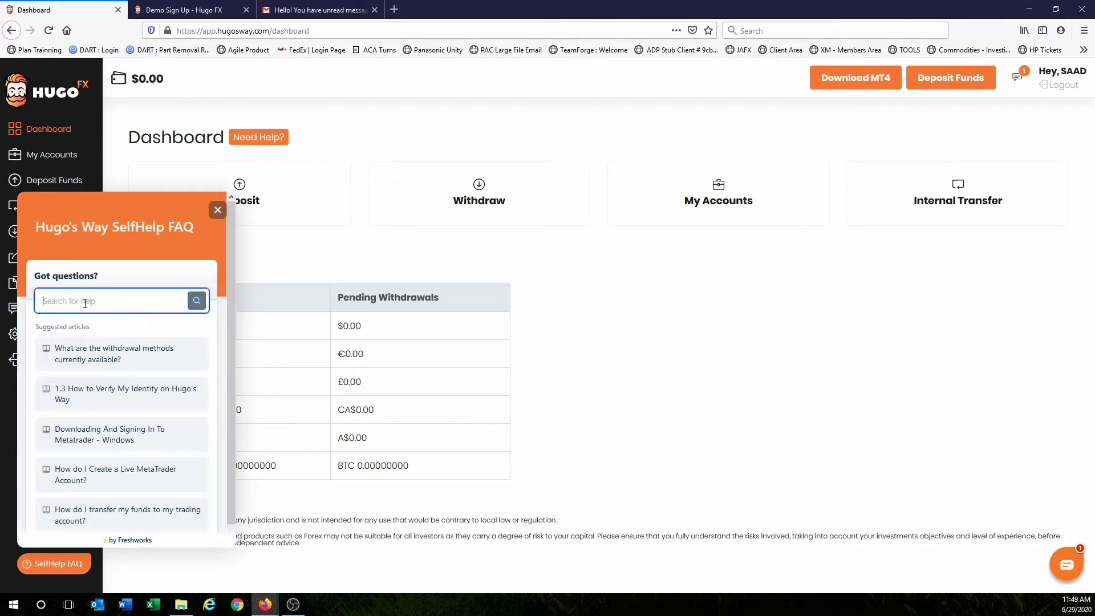
text(demo account)
key(Return)
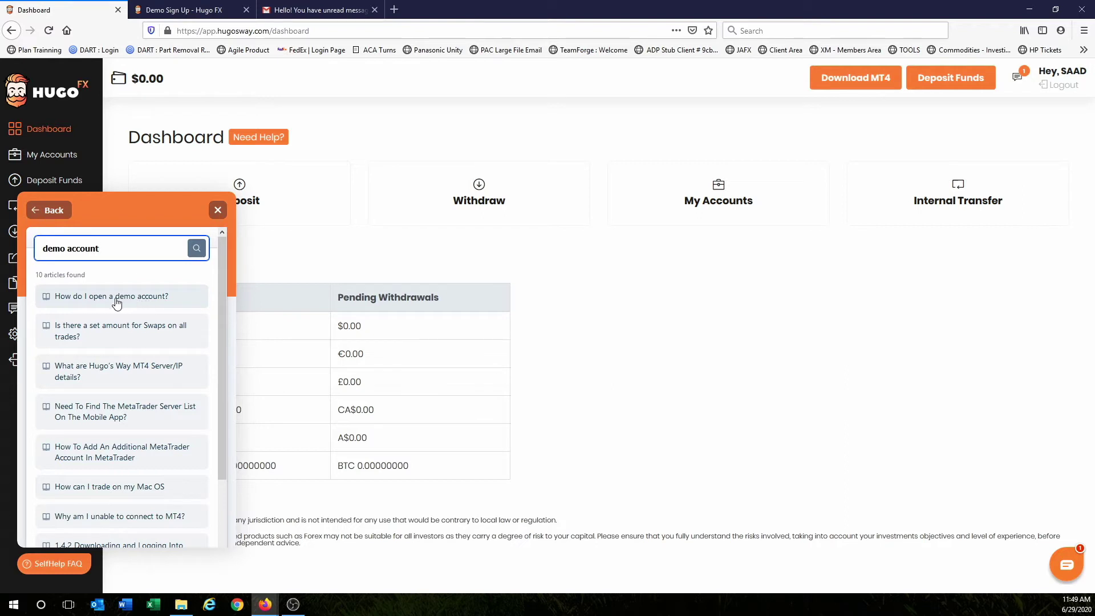
click(143, 299)
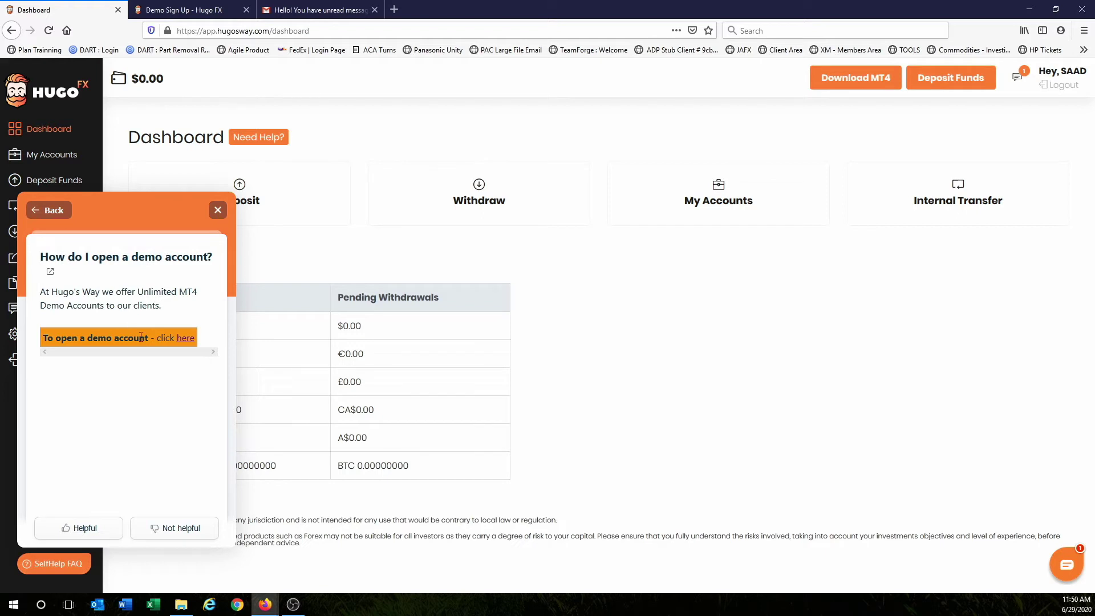
click(186, 340)
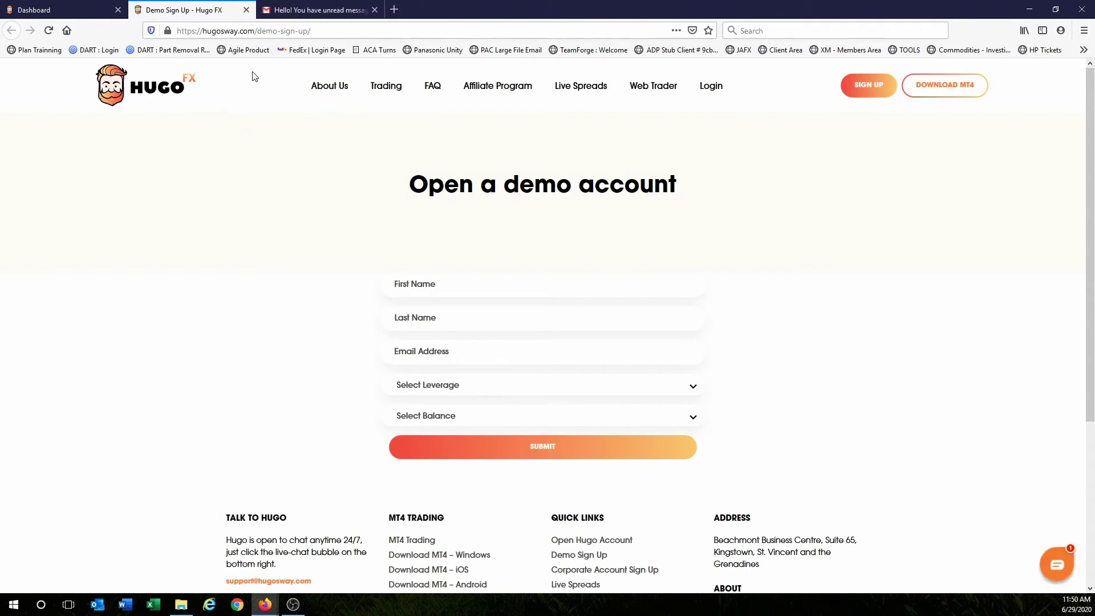
- Switch between the Dashboard and Demo Sign Up tabs, close the FAQ panel, and focus the first-name field
click(51, 9)
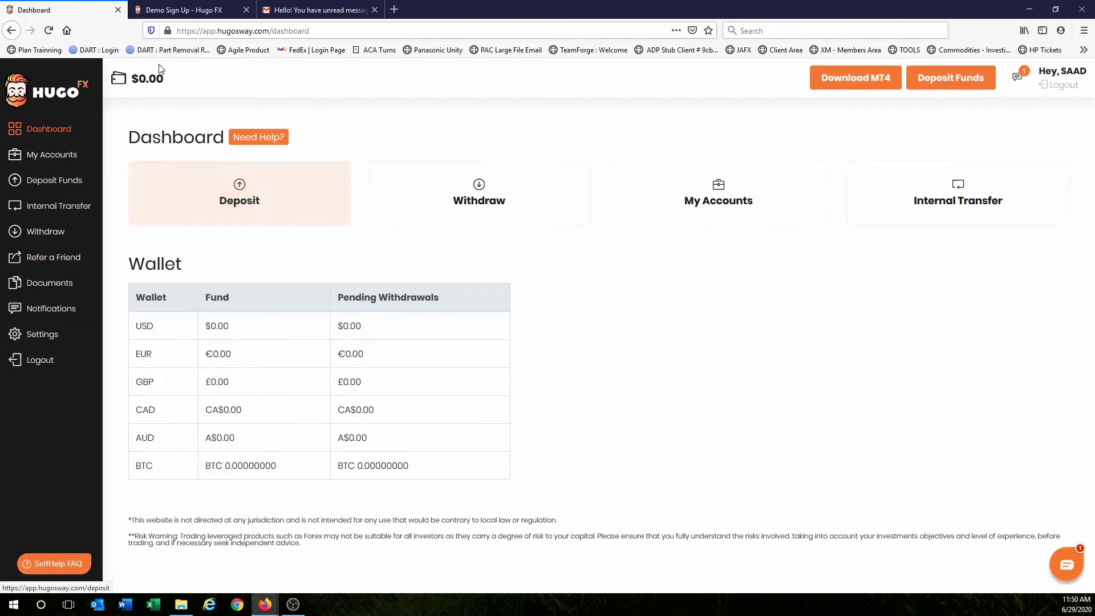
click(186, 10)
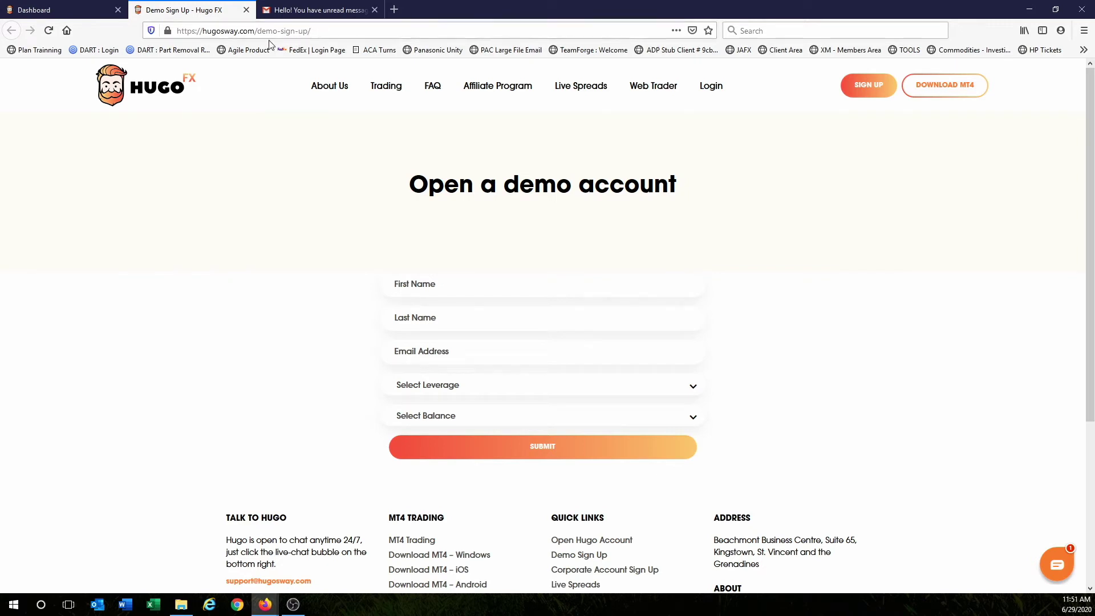
click(67, 13)
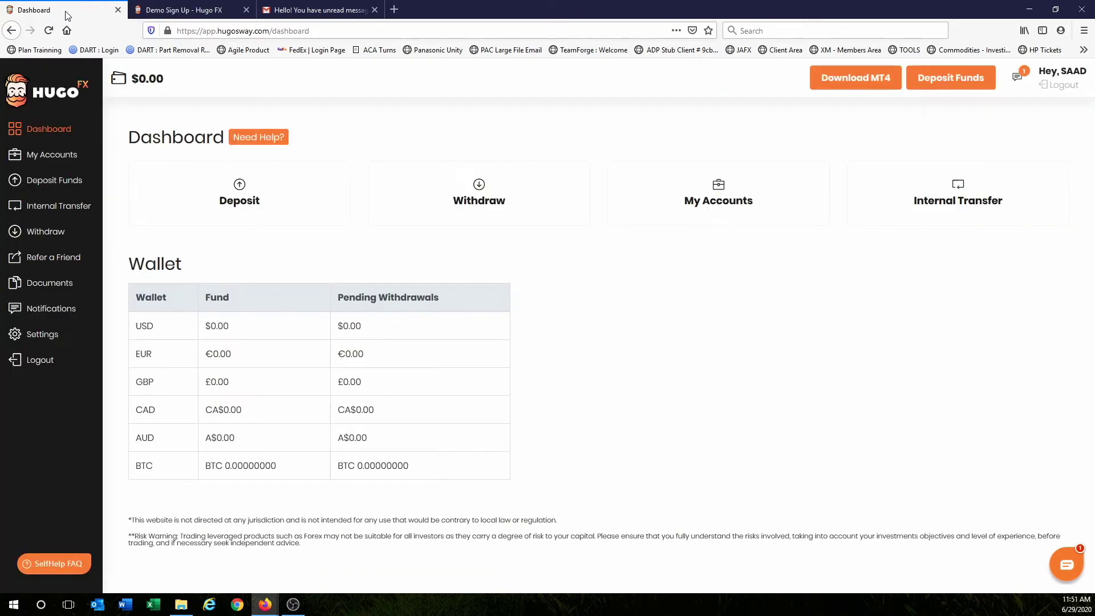
click(67, 563)
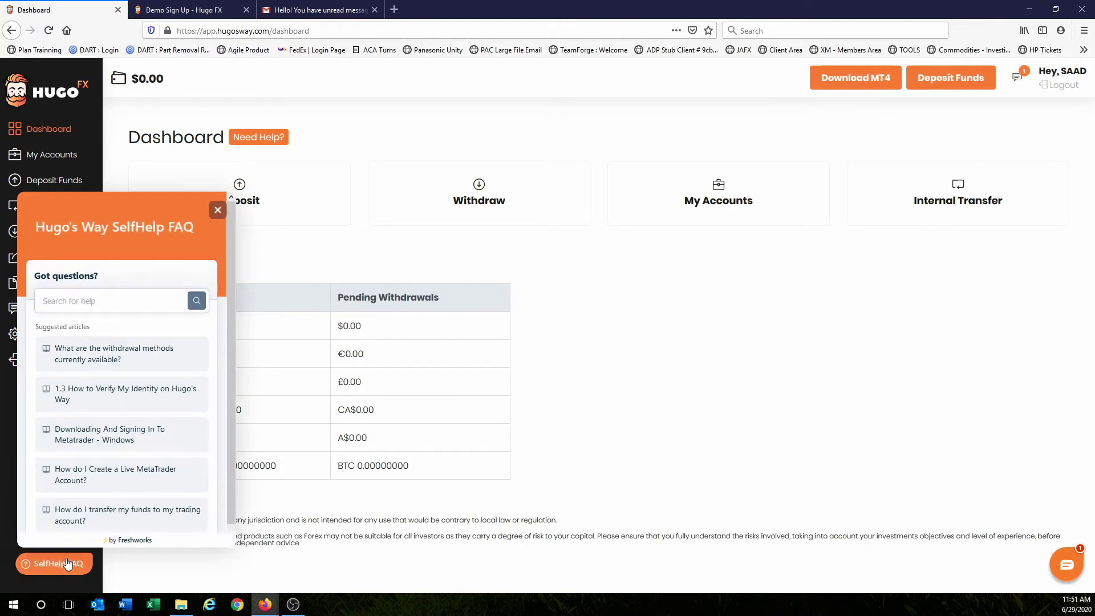
click(67, 564)
click(185, 9)
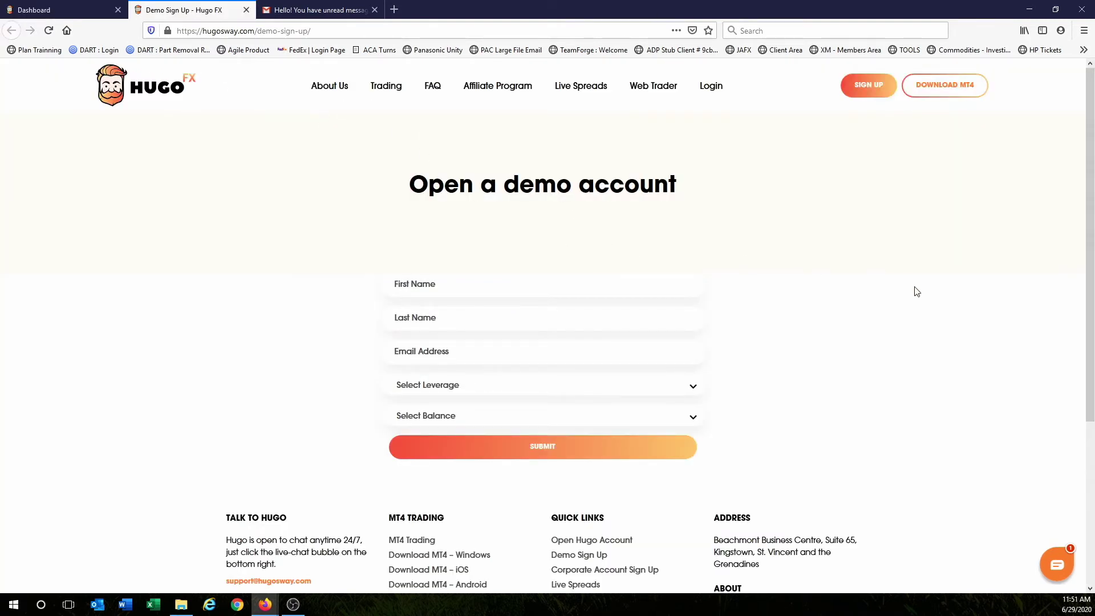
click(435, 283)
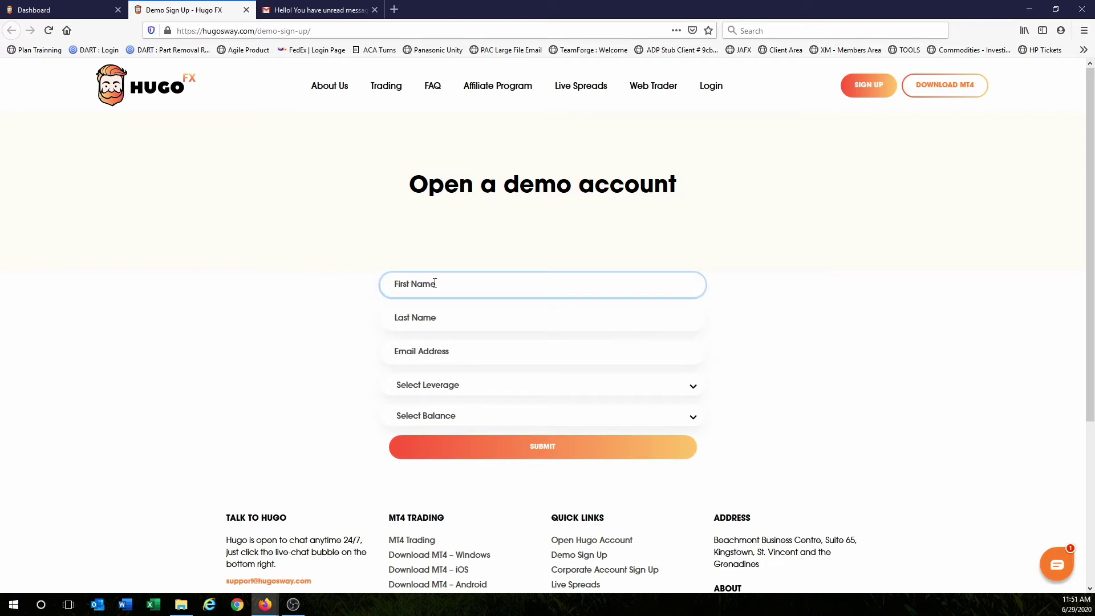
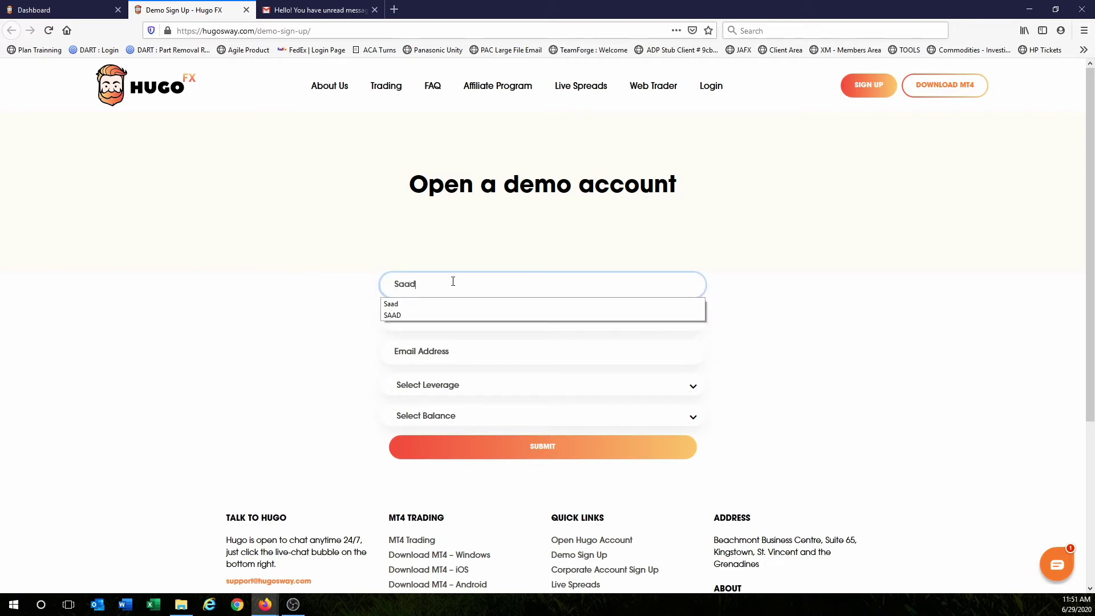
- Fill in the first name, last name and saved e-mail address using the browser's autocomplete suggestions
click(423, 314)
click(442, 325)
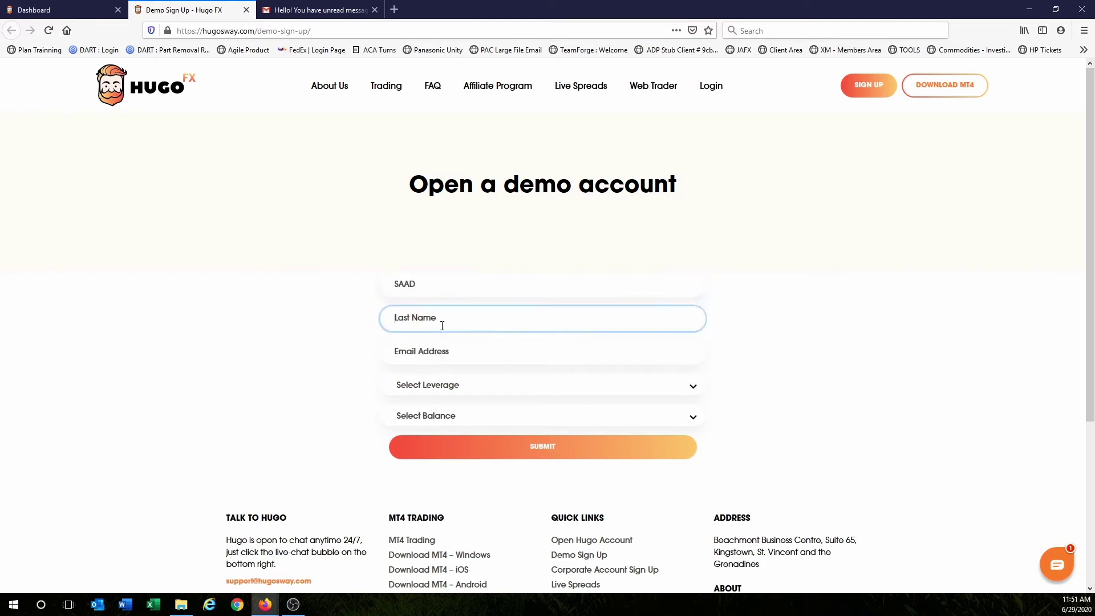
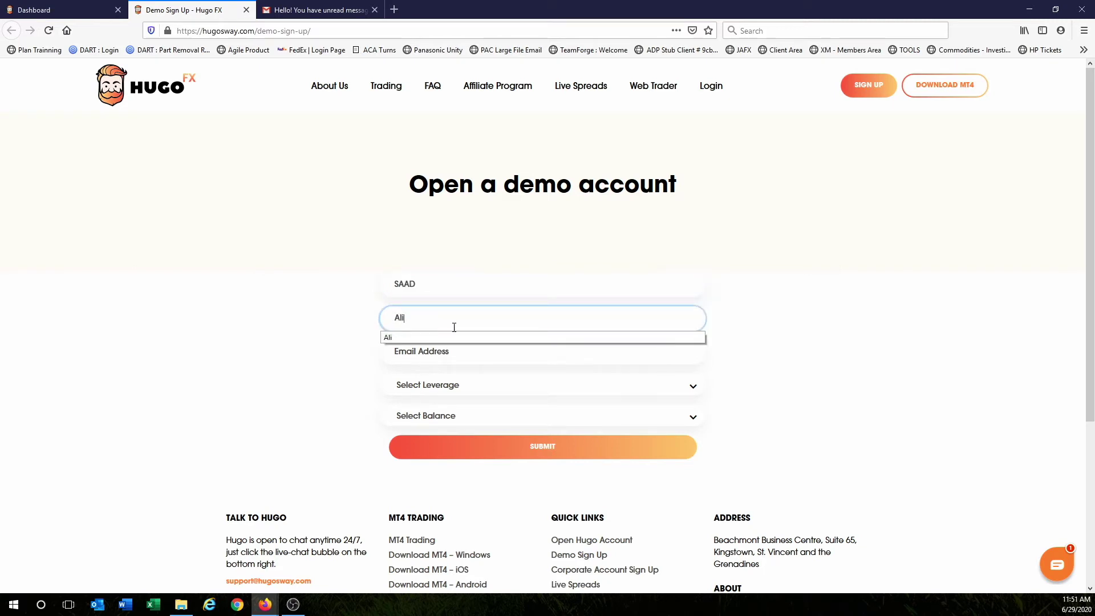
click(391, 337)
click(468, 353)
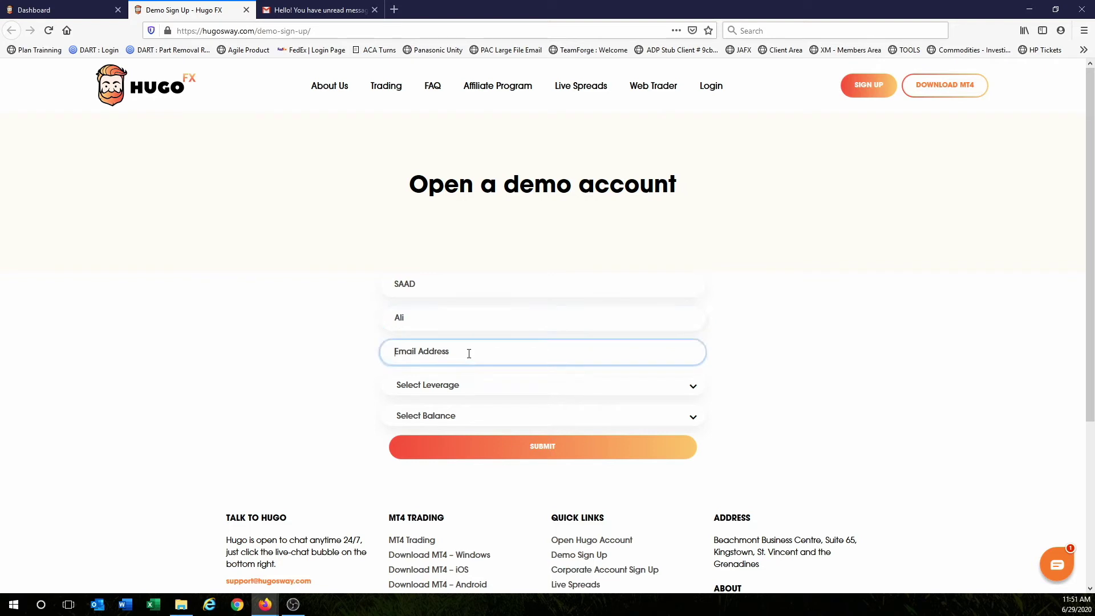
key(Down)
key(Down)
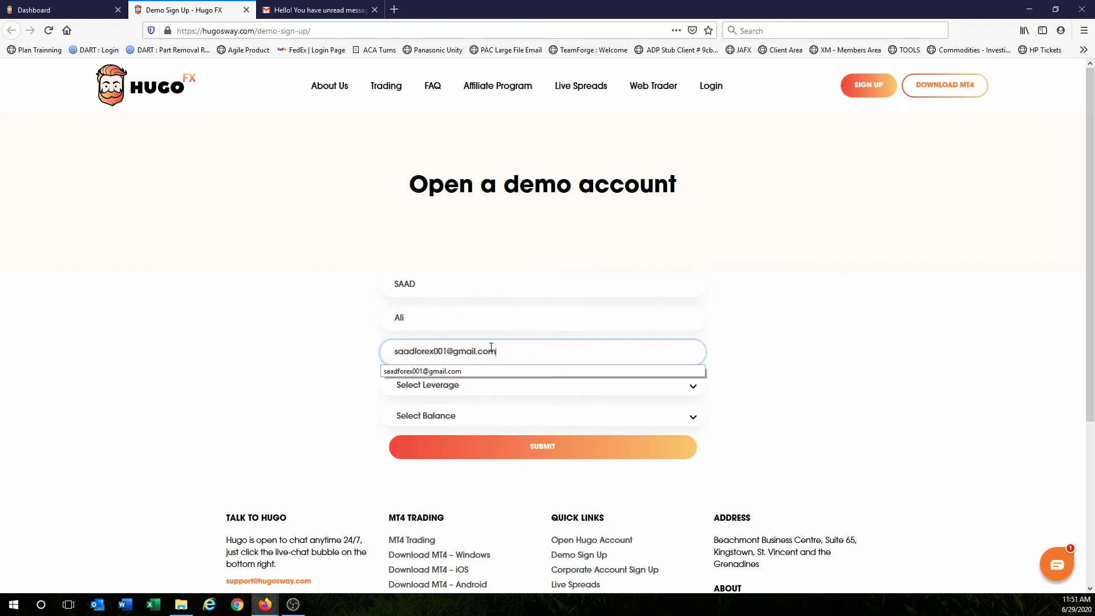
key(Return)
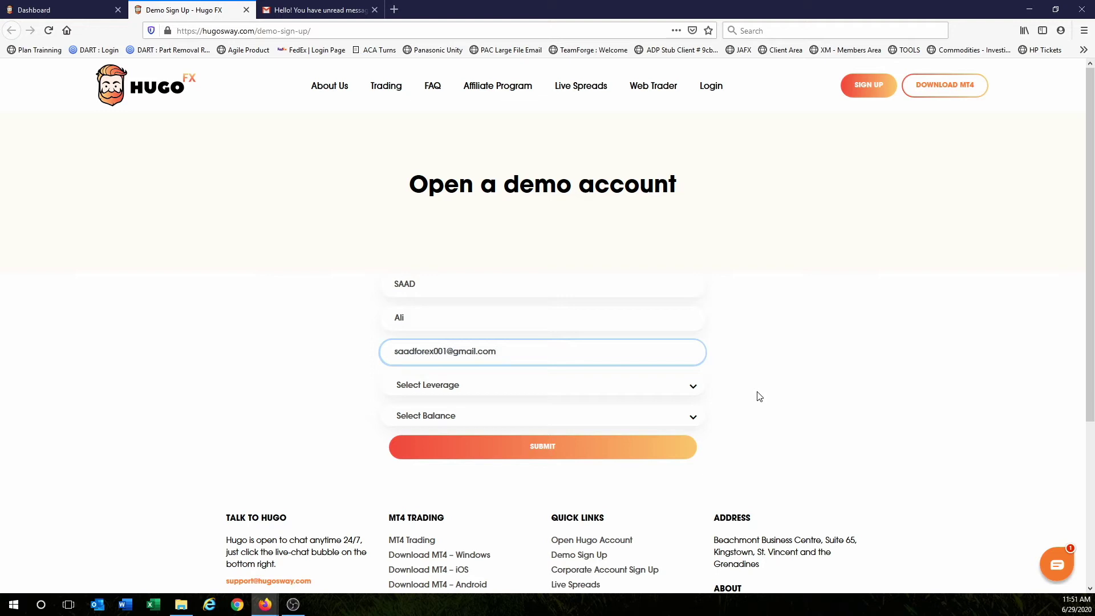
click(690, 389)
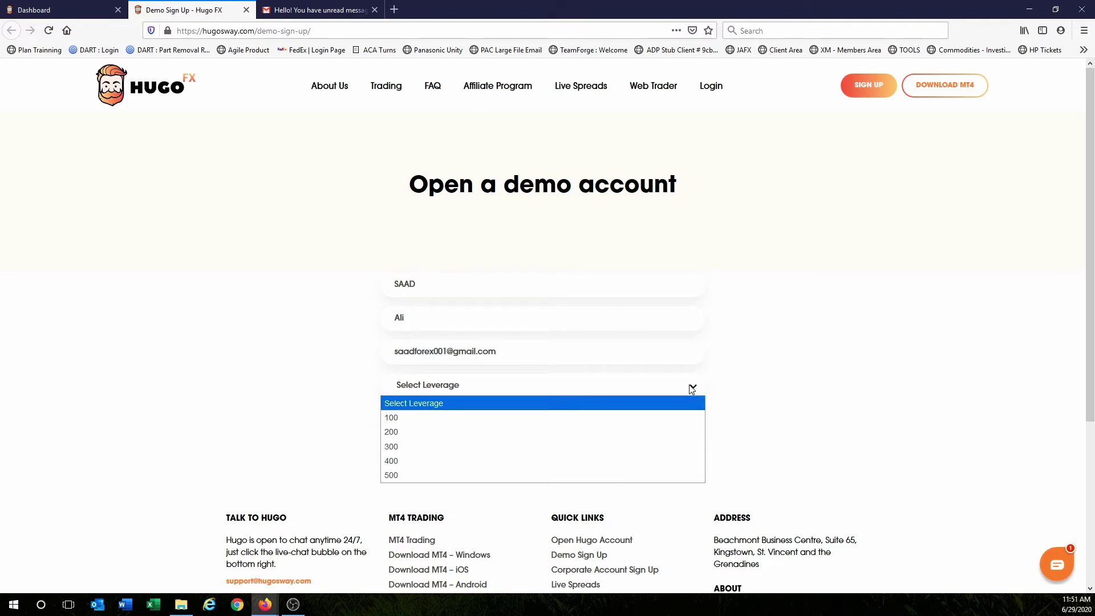
- Choose 500 leverage and a 1000 starting balance, then submit the demo request
click(450, 475)
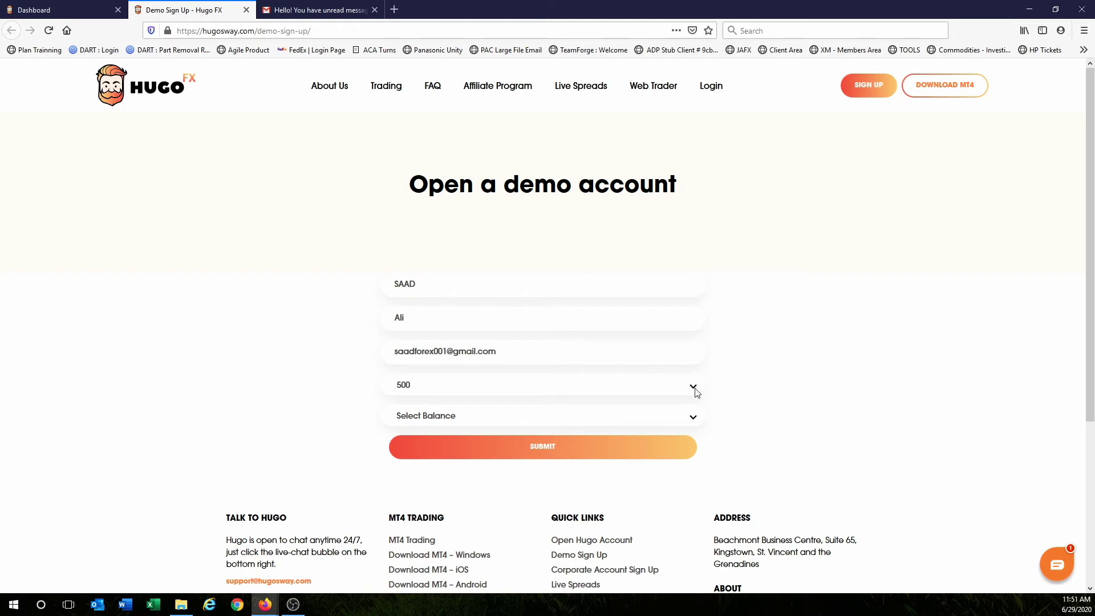
click(695, 391)
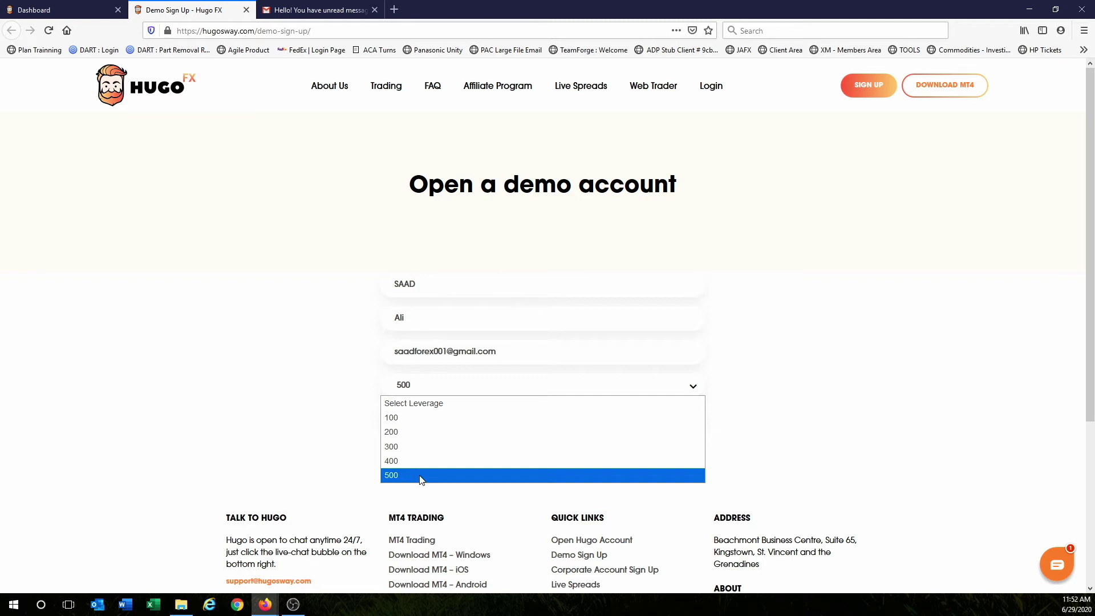
click(421, 475)
click(445, 414)
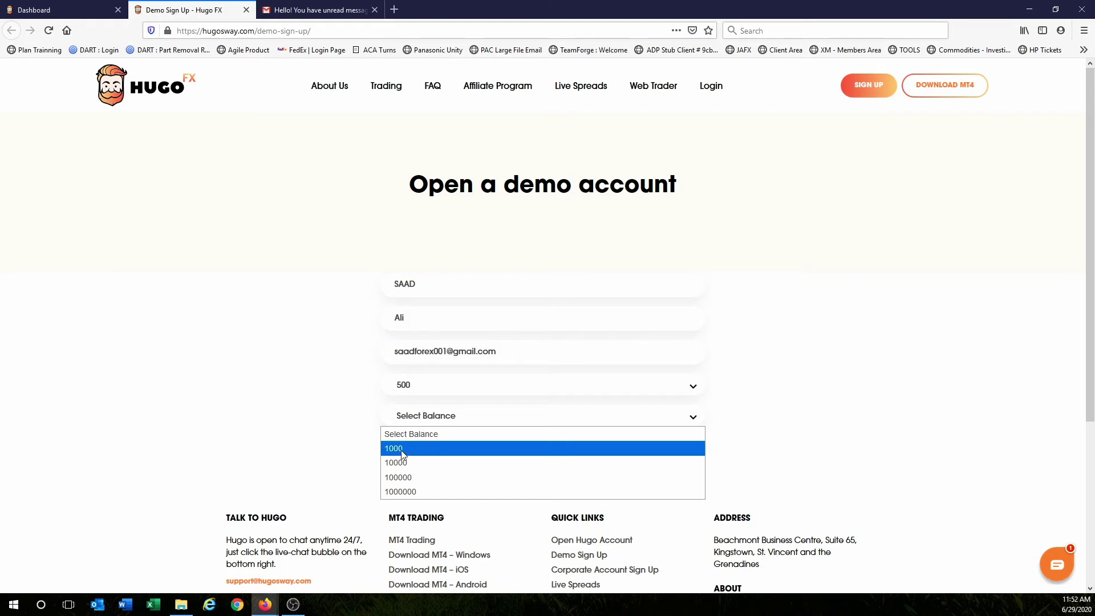
click(424, 448)
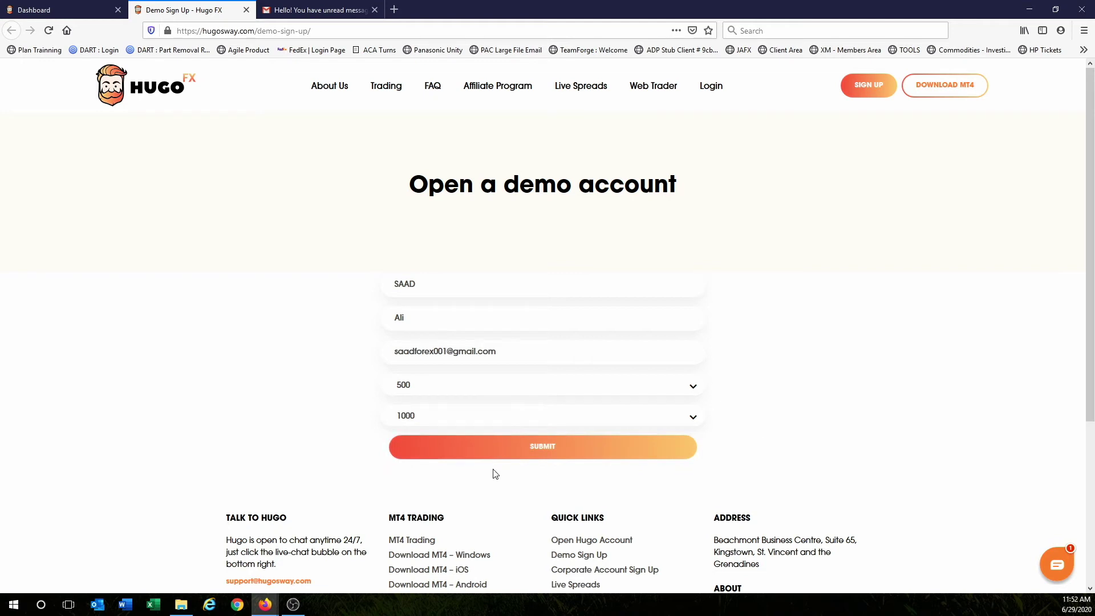
click(535, 451)
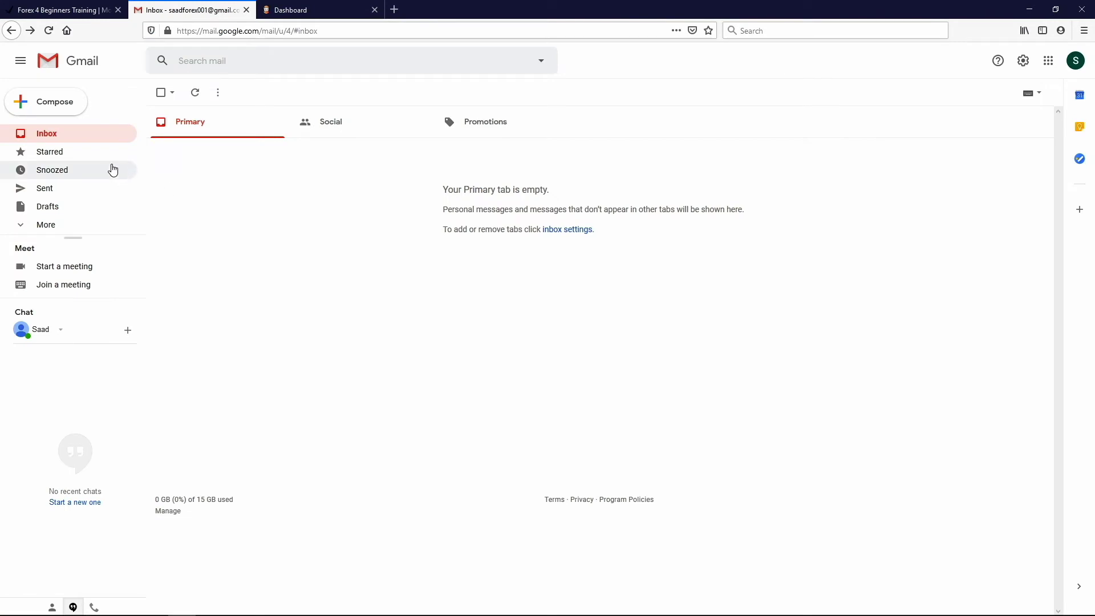
- Refresh the Gmail inbox and open the 'New demo MT4 Account created' email
click(51, 136)
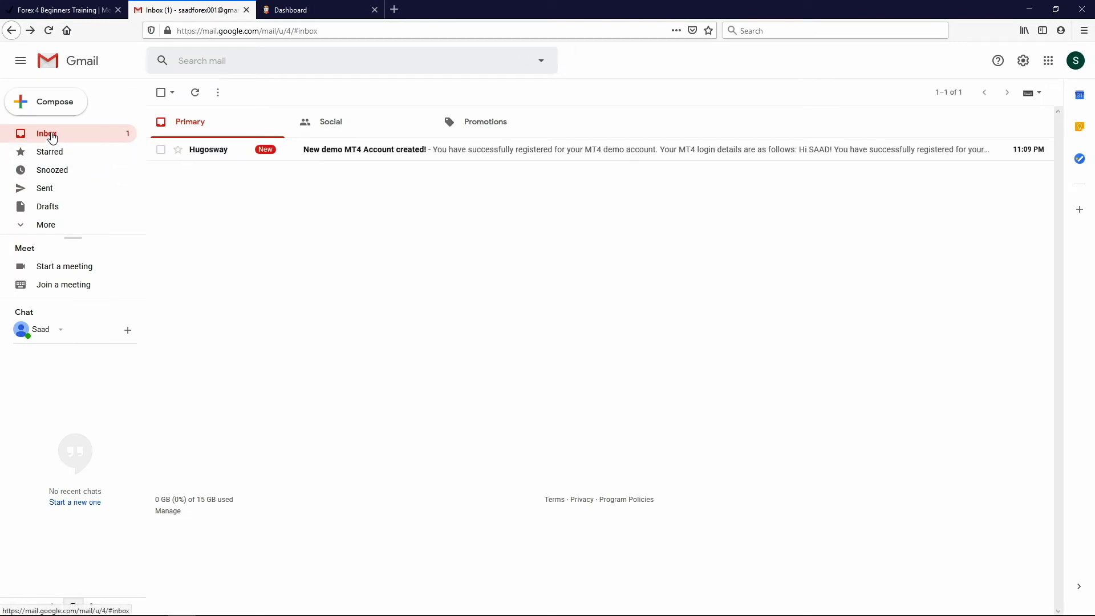
click(354, 152)
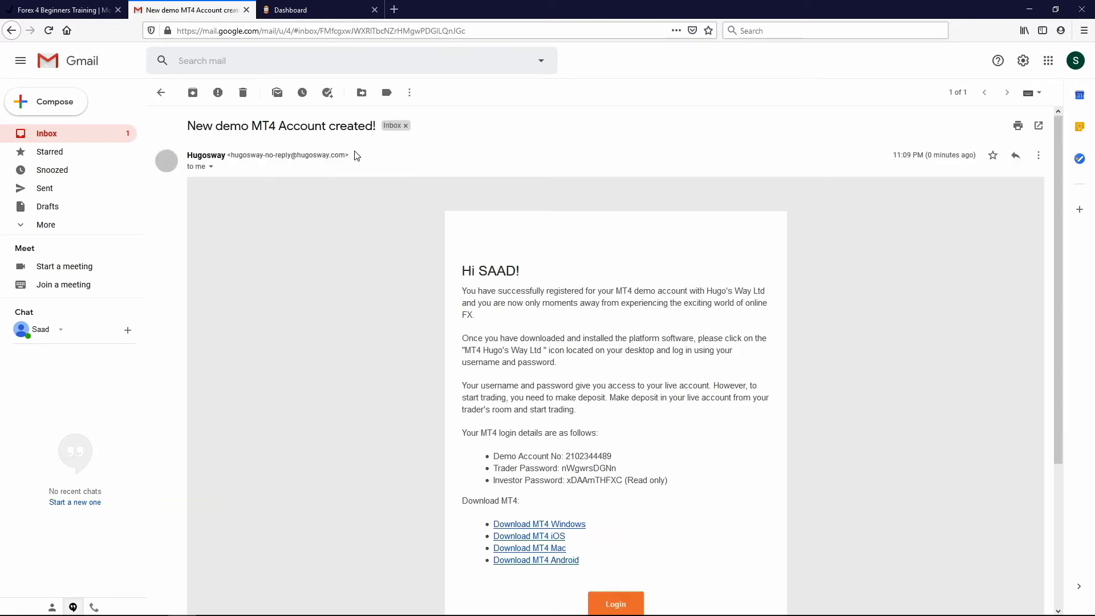
scroll(844, 396, down, 3)
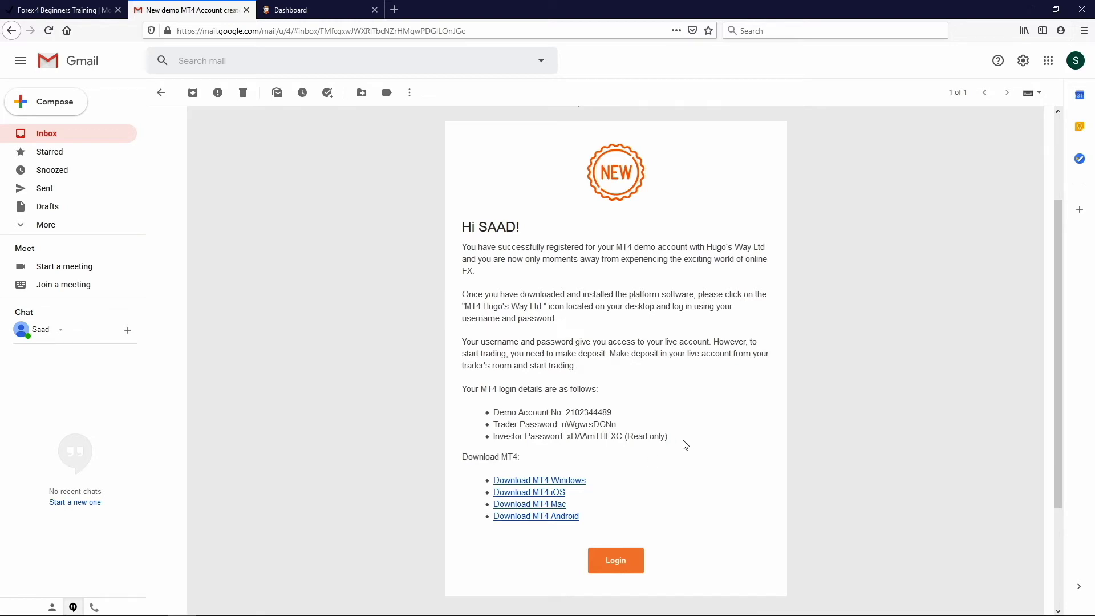
- Try out selections of the demo account number, passwords and login-detail lines in the email
drag(685, 444, 457, 394)
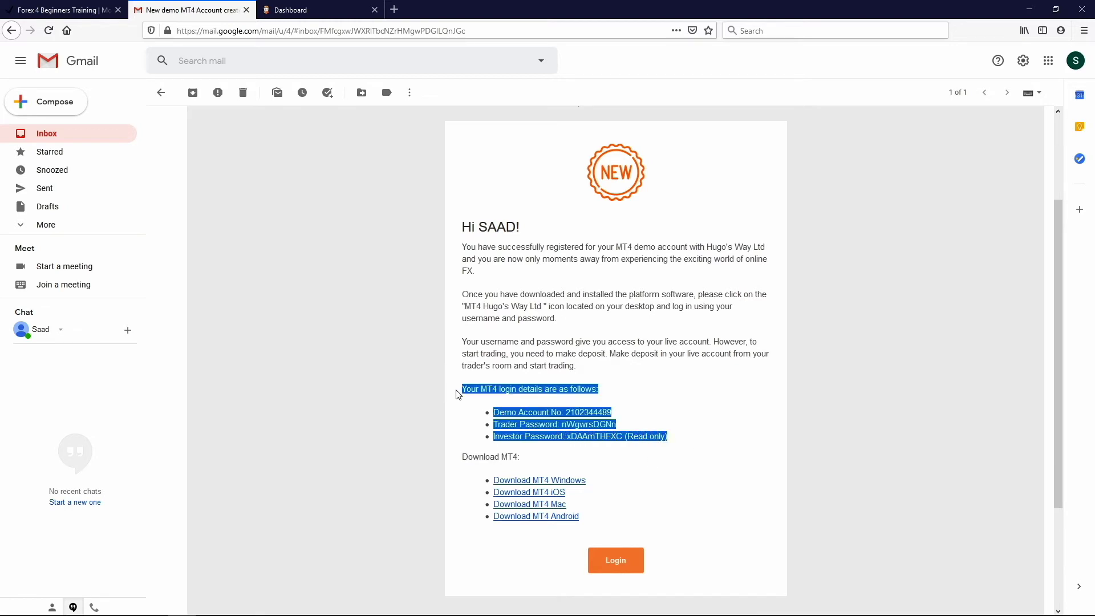
click(690, 411)
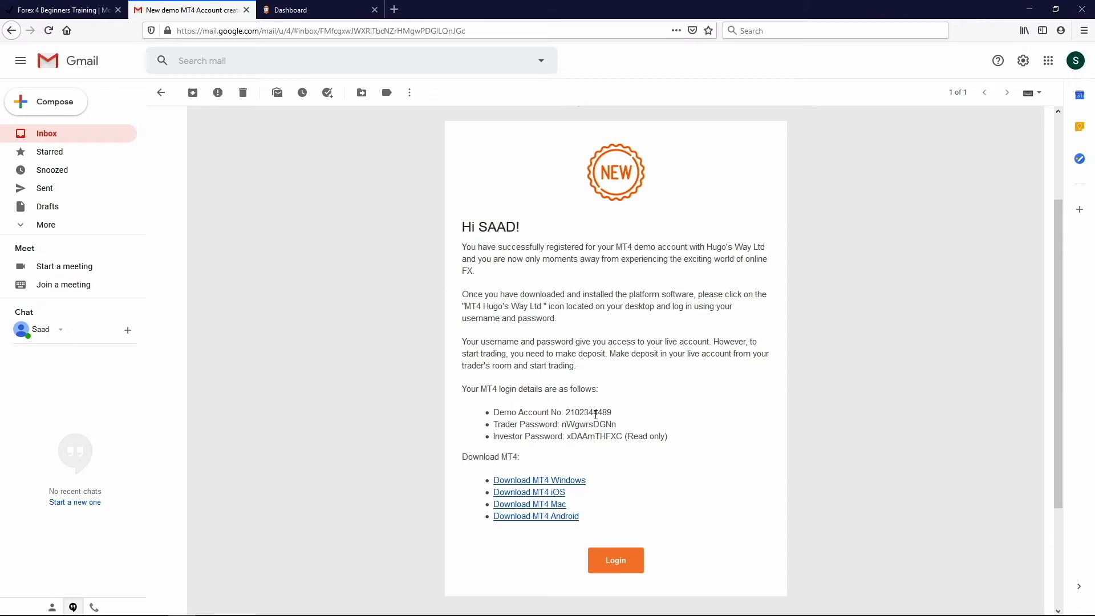
drag(612, 411, 562, 426)
click(686, 459)
drag(567, 437, 573, 415)
click(640, 461)
drag(625, 437, 567, 439)
click(669, 474)
drag(682, 439, 495, 436)
click(657, 465)
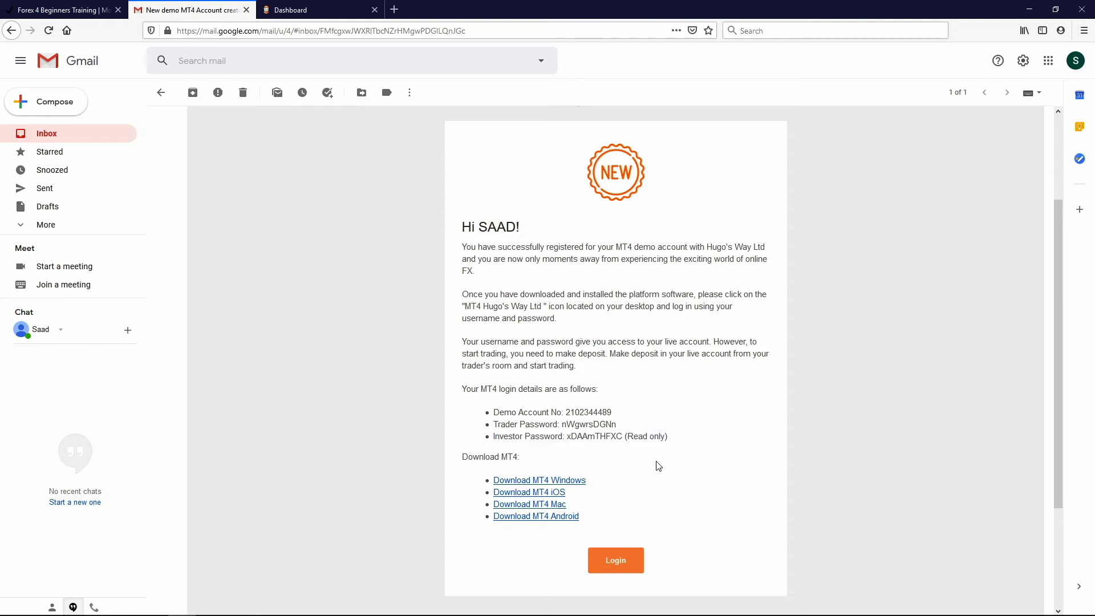
drag(615, 414, 562, 425)
click(630, 427)
drag(669, 438, 481, 414)
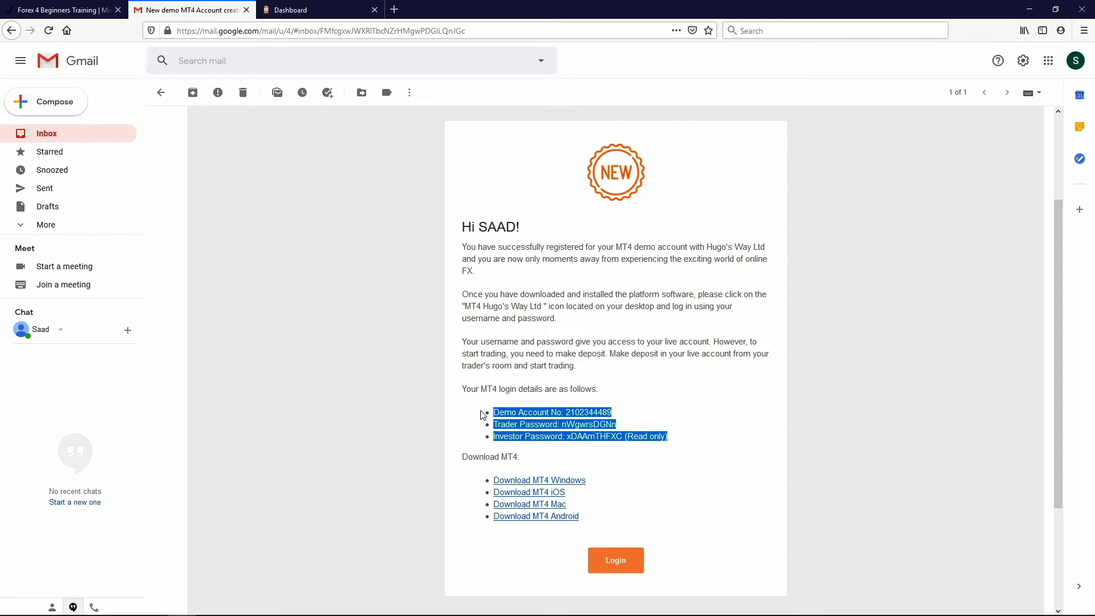
click(644, 426)
drag(698, 438, 492, 412)
click(711, 441)
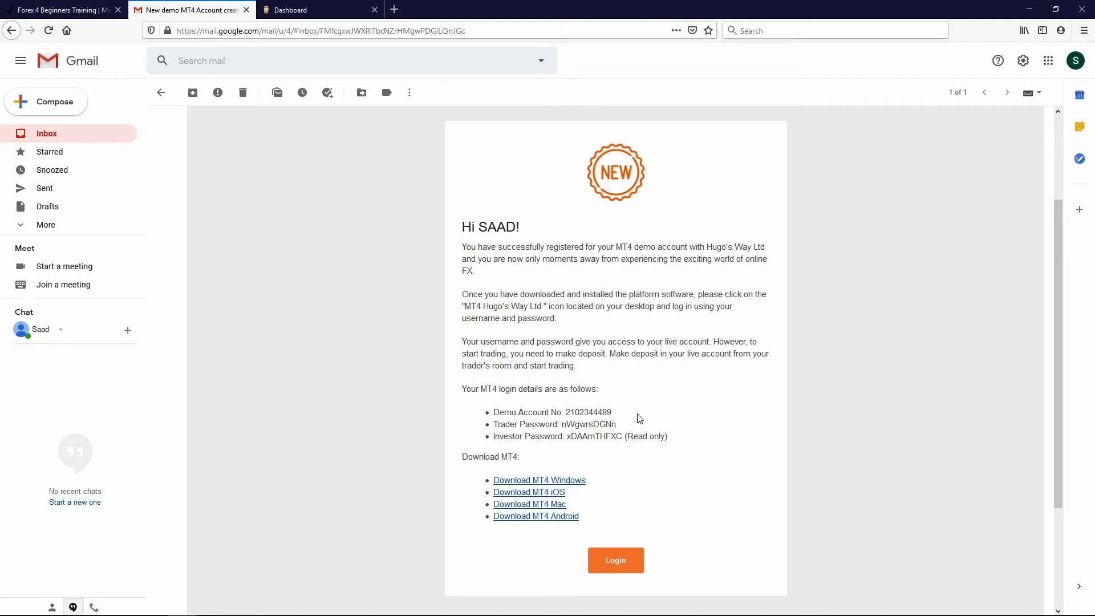
drag(639, 418, 563, 427)
click(710, 441)
- Select all three MT4 login-detail lines, copy them, and clear the selection
drag(684, 443, 466, 416)
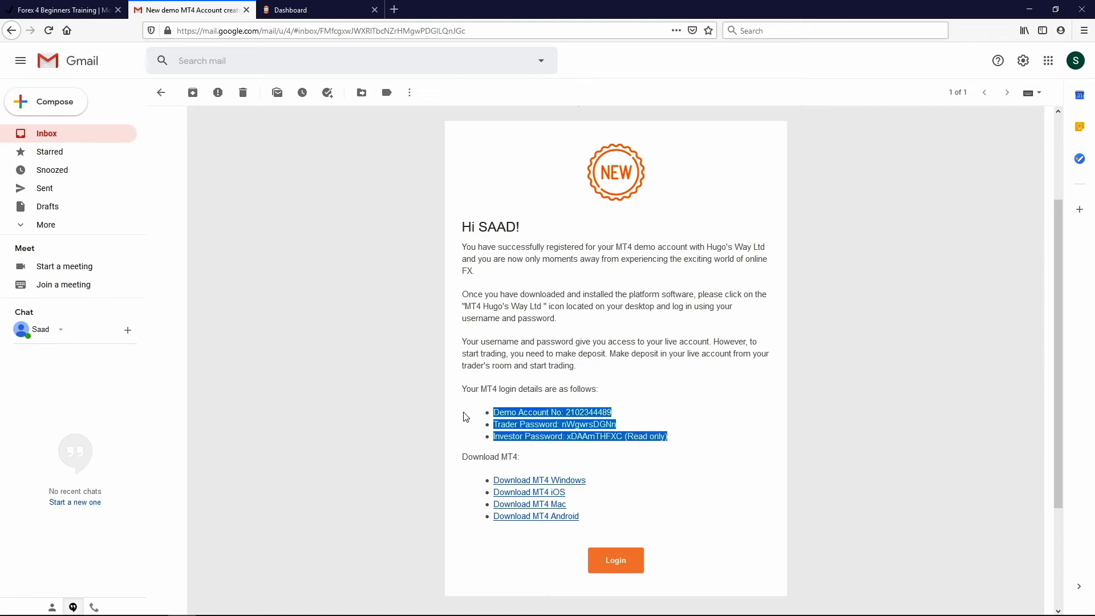
right_click(539, 410)
click(577, 430)
click(807, 387)
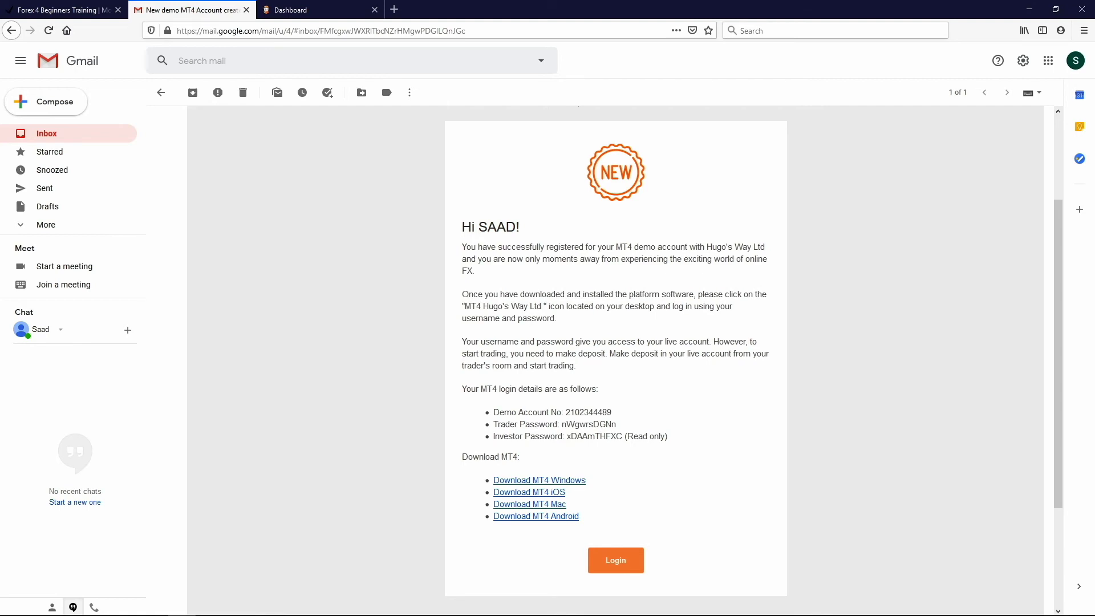
key(alt+Tab)
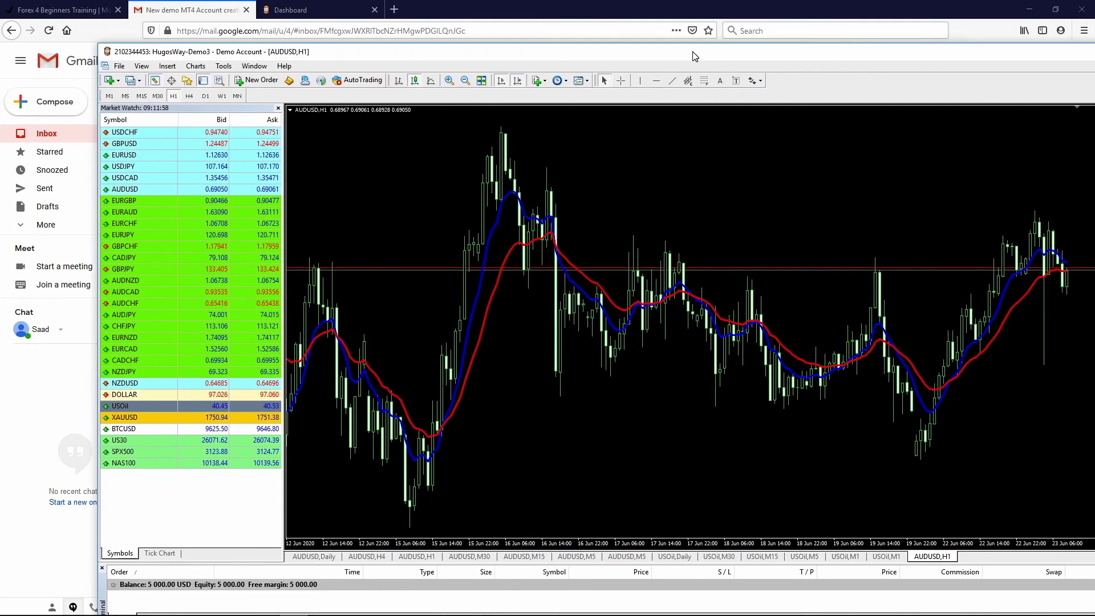
- Maximize MetaTrader 4 and sell 0.10 lots of AUDUSD at market
drag(694, 55, 598, 66)
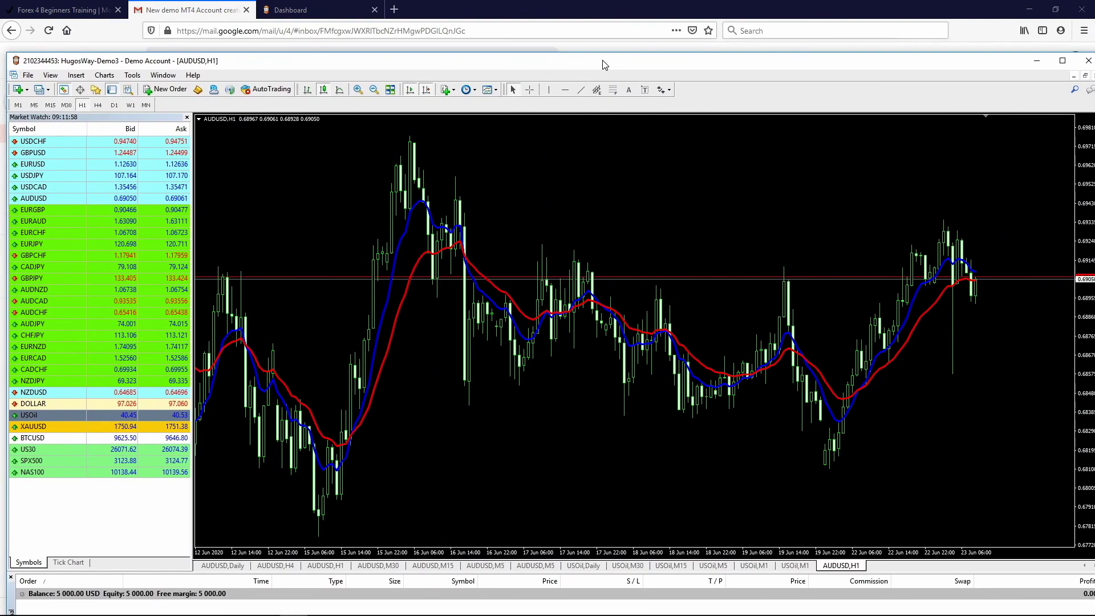
double_click(599, 64)
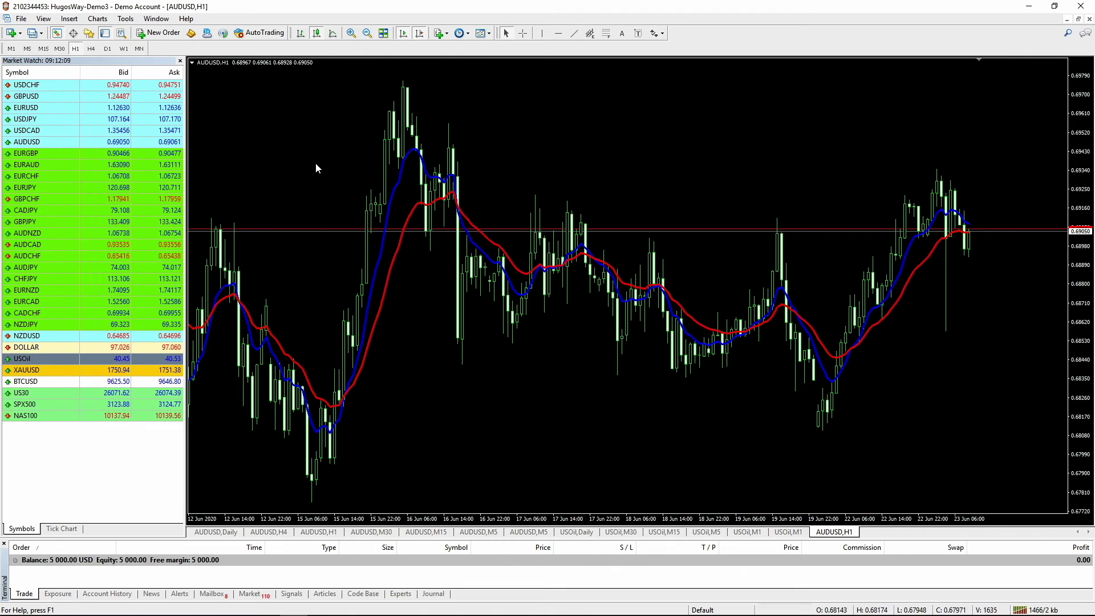
click(146, 36)
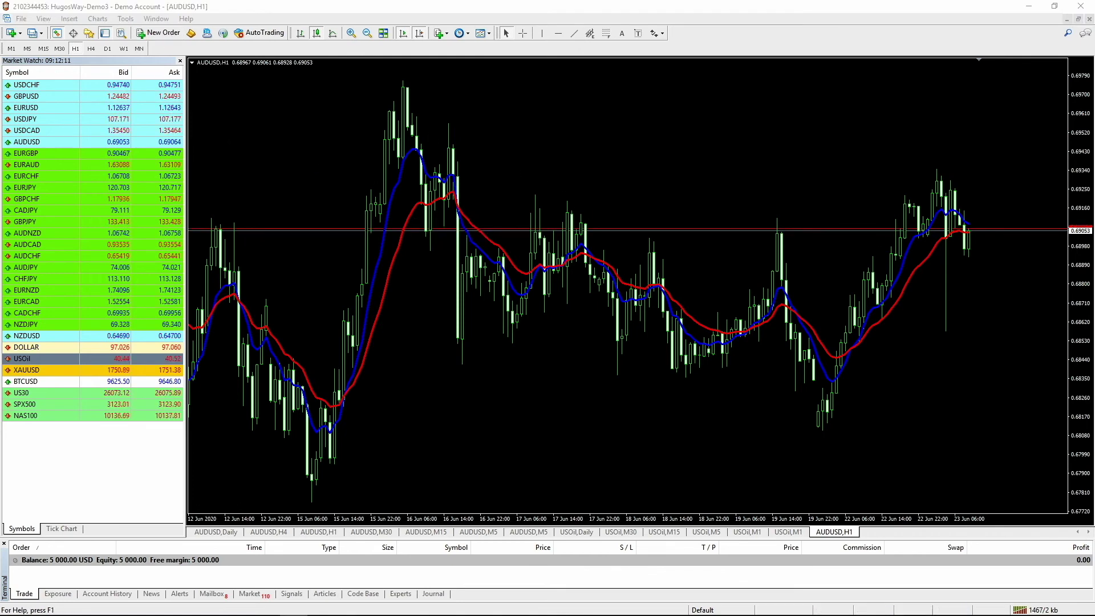
drag(684, 89, 719, 139)
click(662, 278)
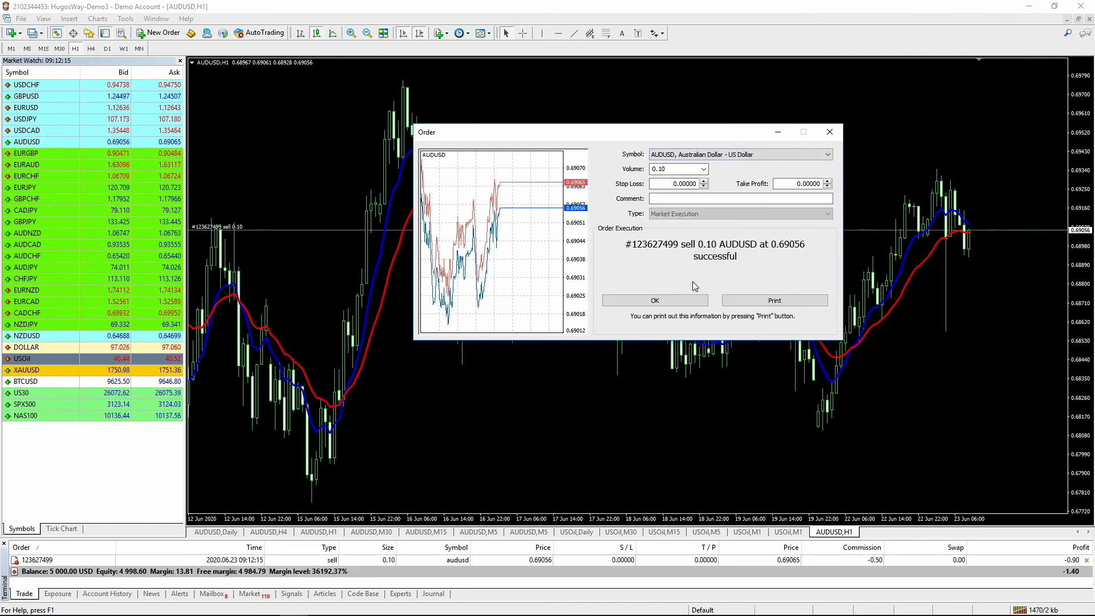
click(655, 300)
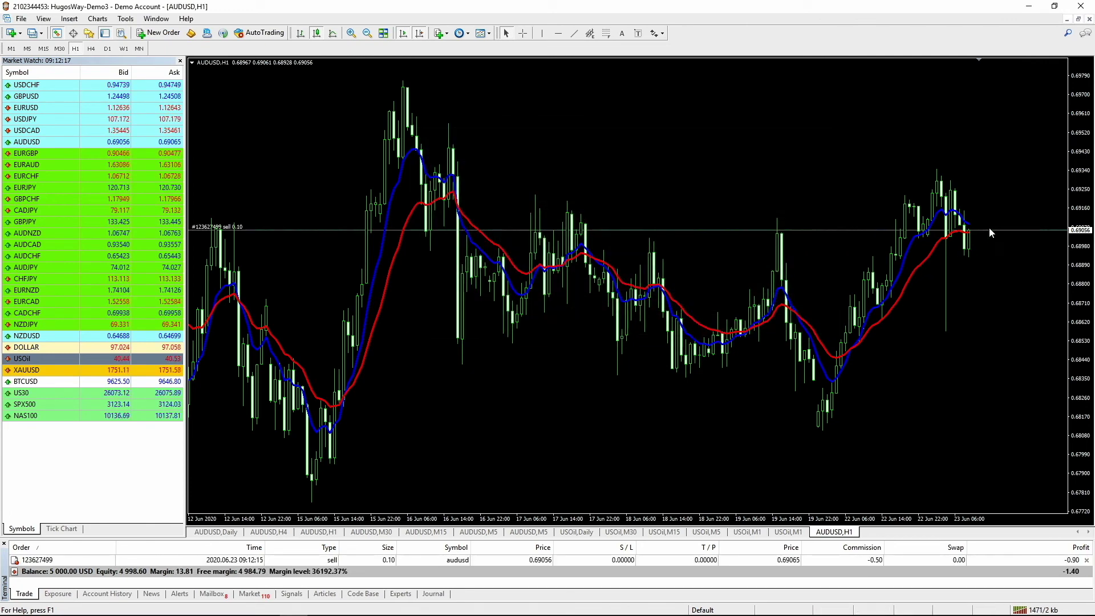
- Drag the order line to set a stop loss at 0.69417 and take profit at 0.68070
drag(987, 228, 973, 152)
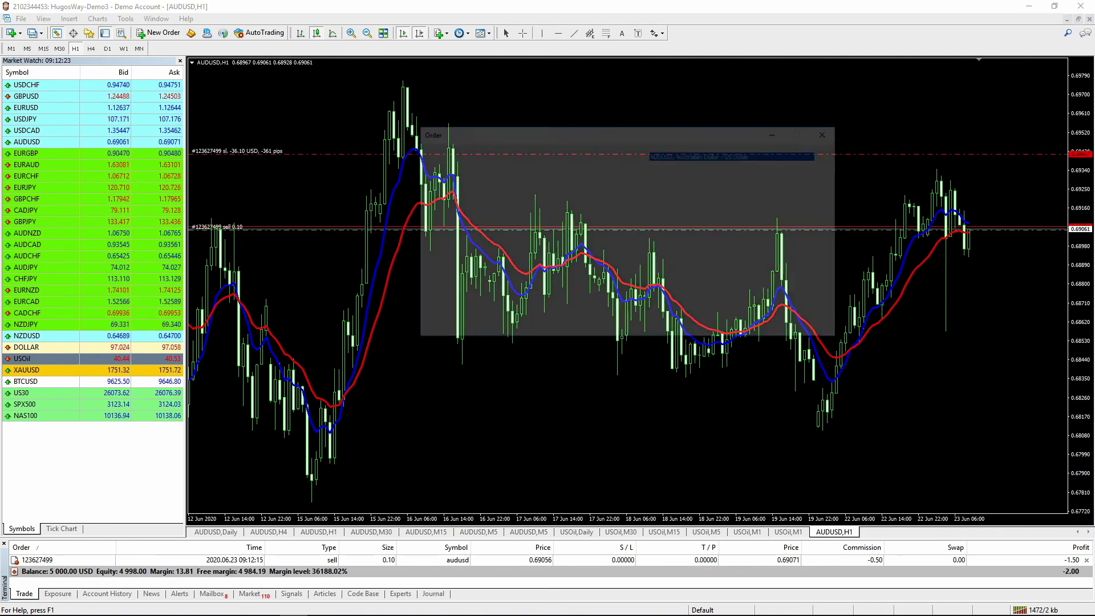
click(642, 295)
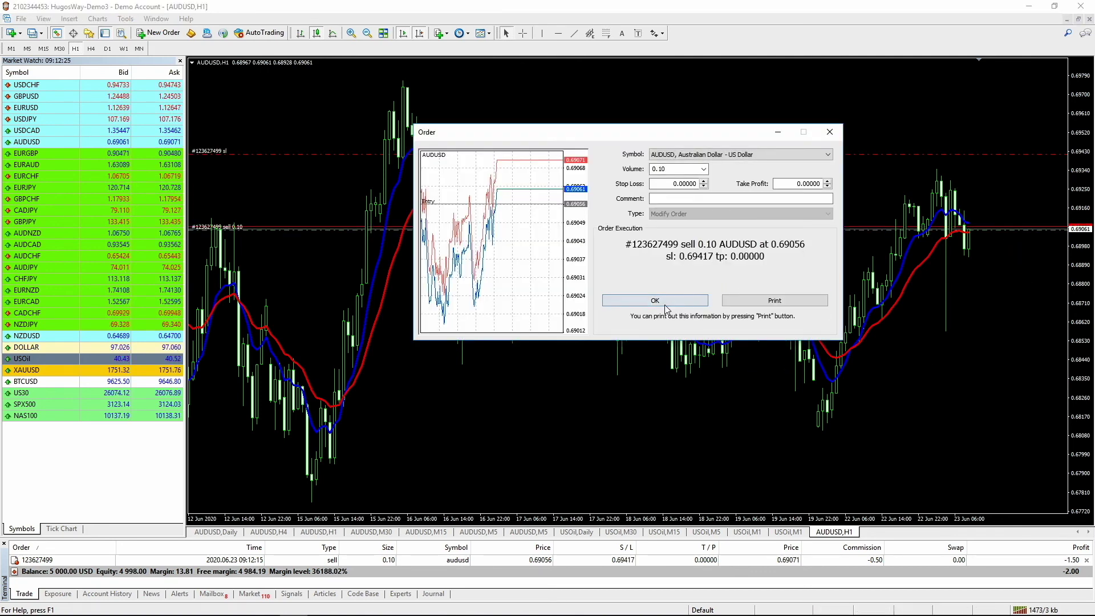
click(665, 305)
drag(987, 229, 994, 436)
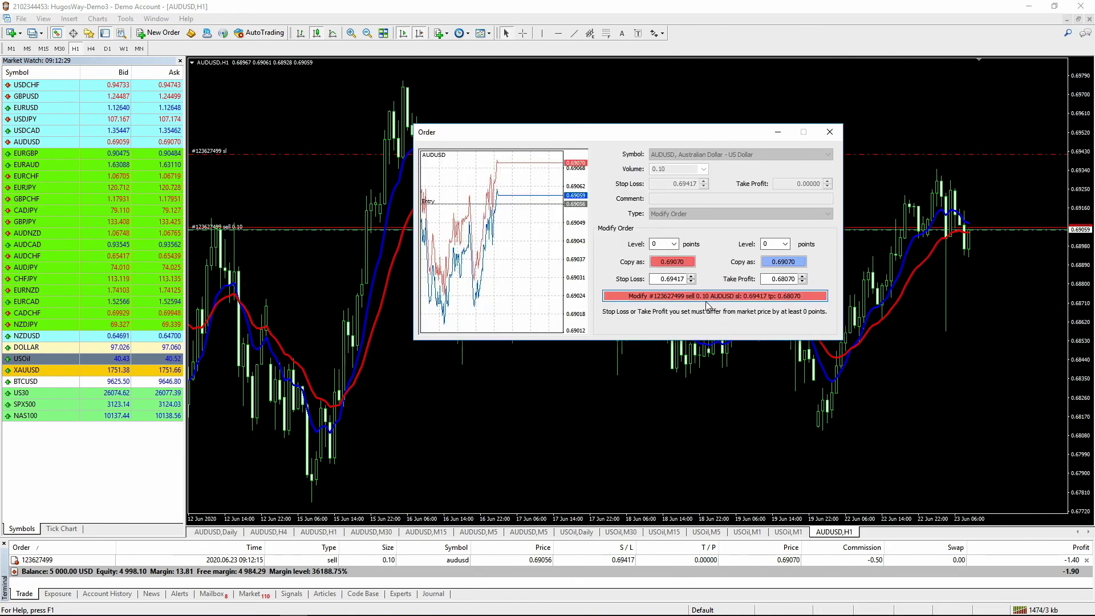
click(706, 299)
click(633, 298)
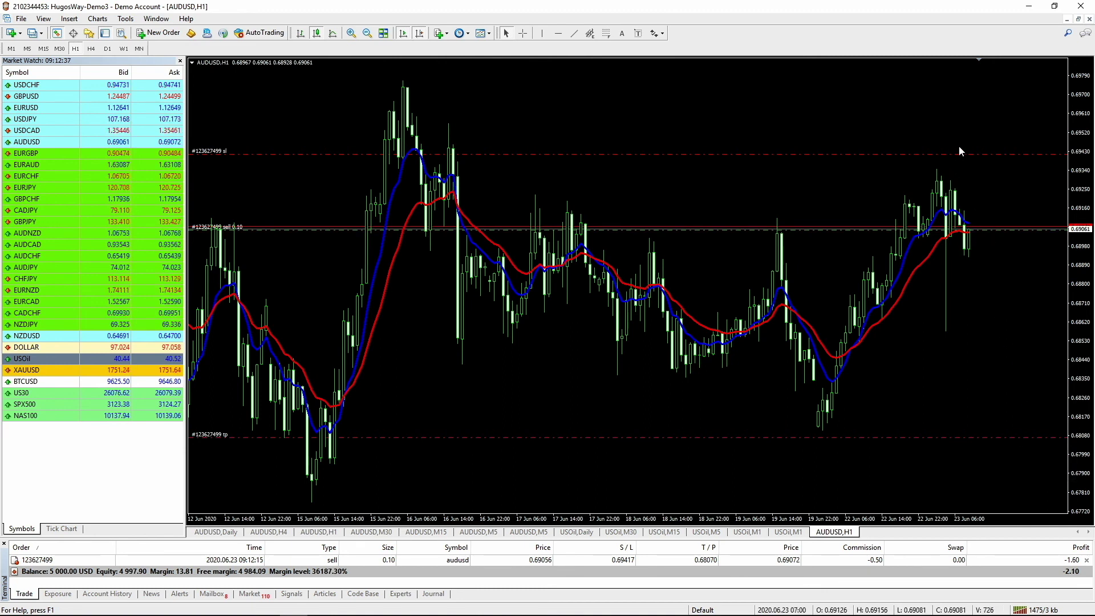
- Lower the stop loss to 0.69225
drag(960, 153, 979, 193)
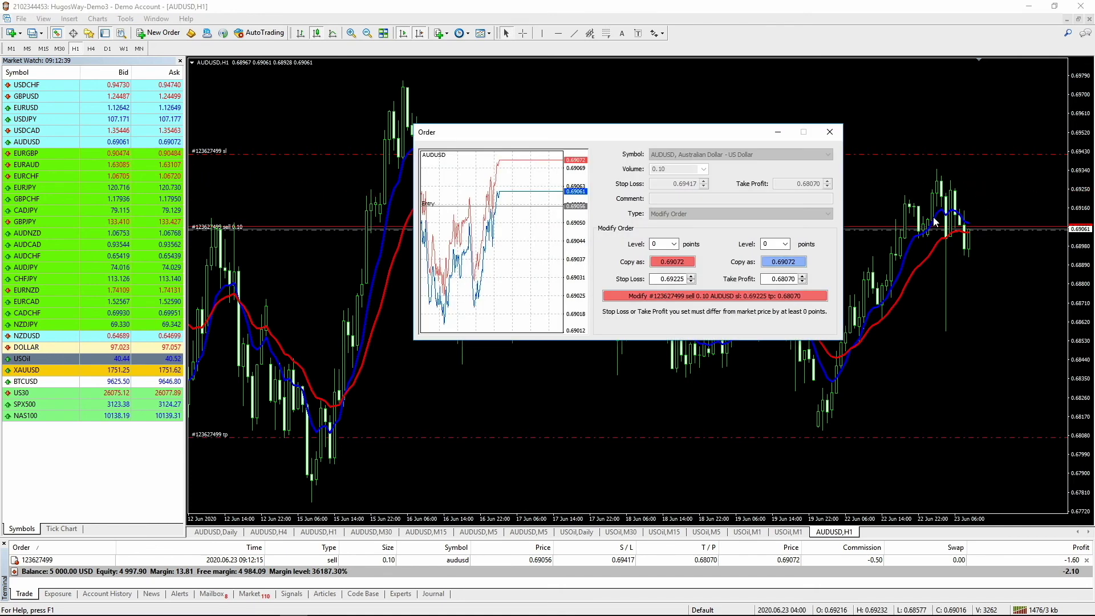
click(684, 296)
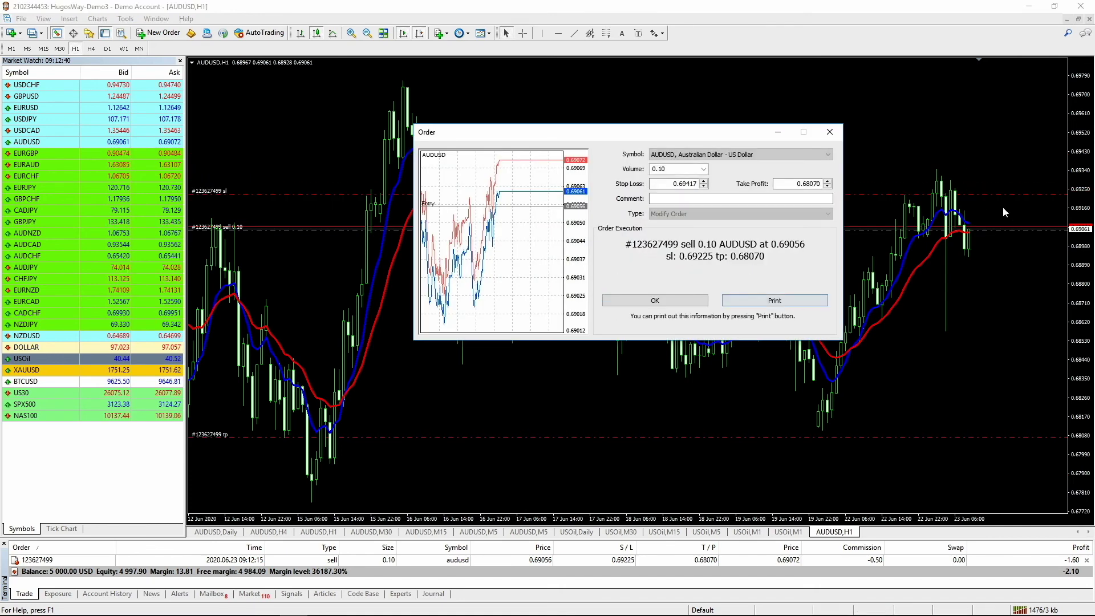
click(675, 307)
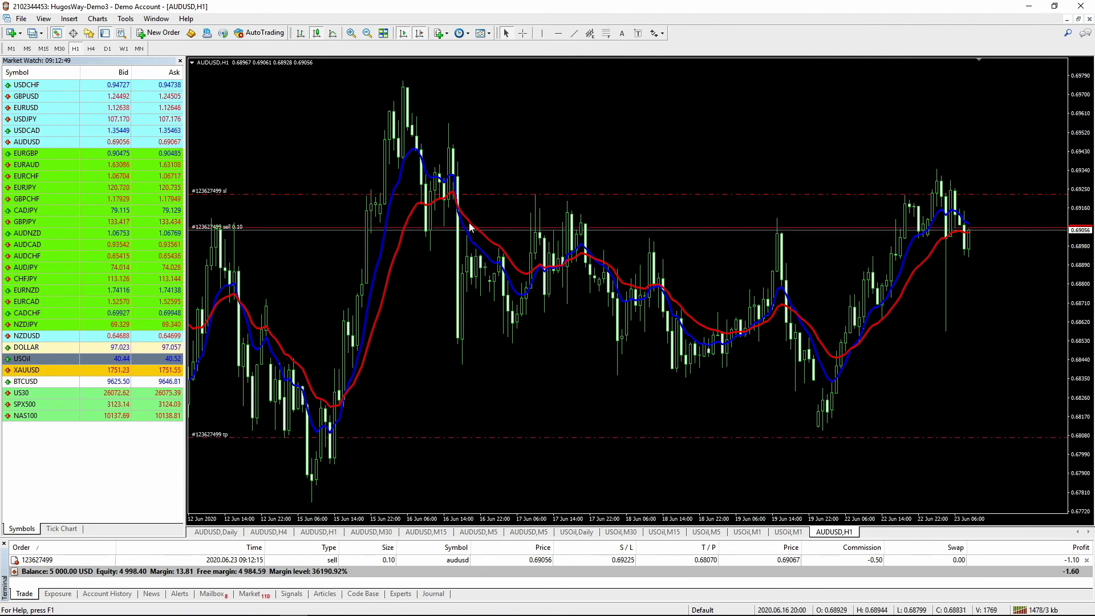
right_click(779, 193)
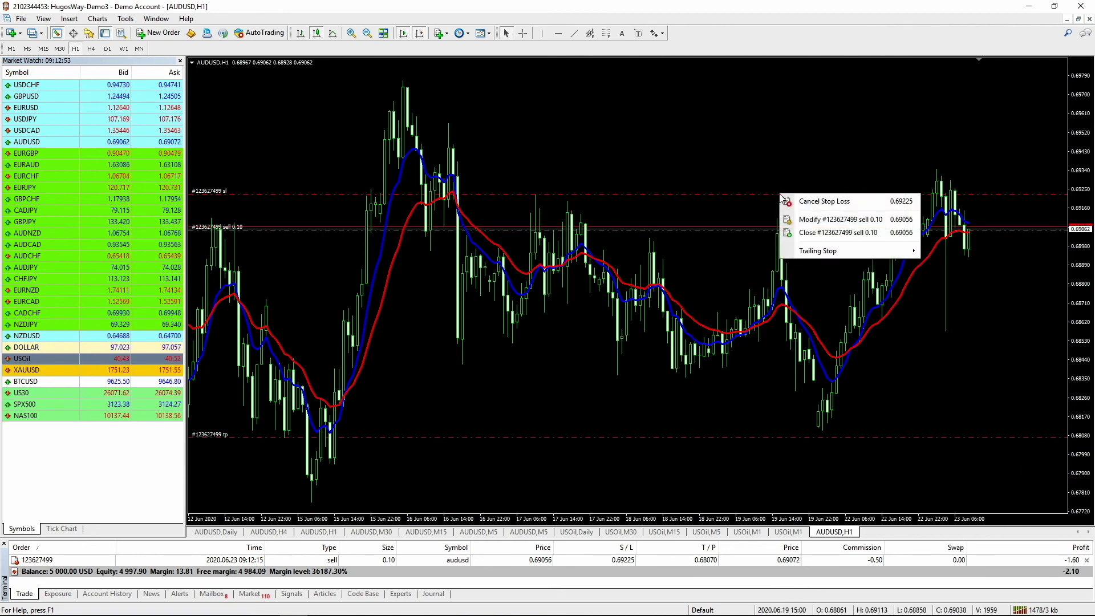
- Cancel the stop loss, then the take profit, on the AUDUSD sell, confirming each change
click(822, 201)
click(653, 297)
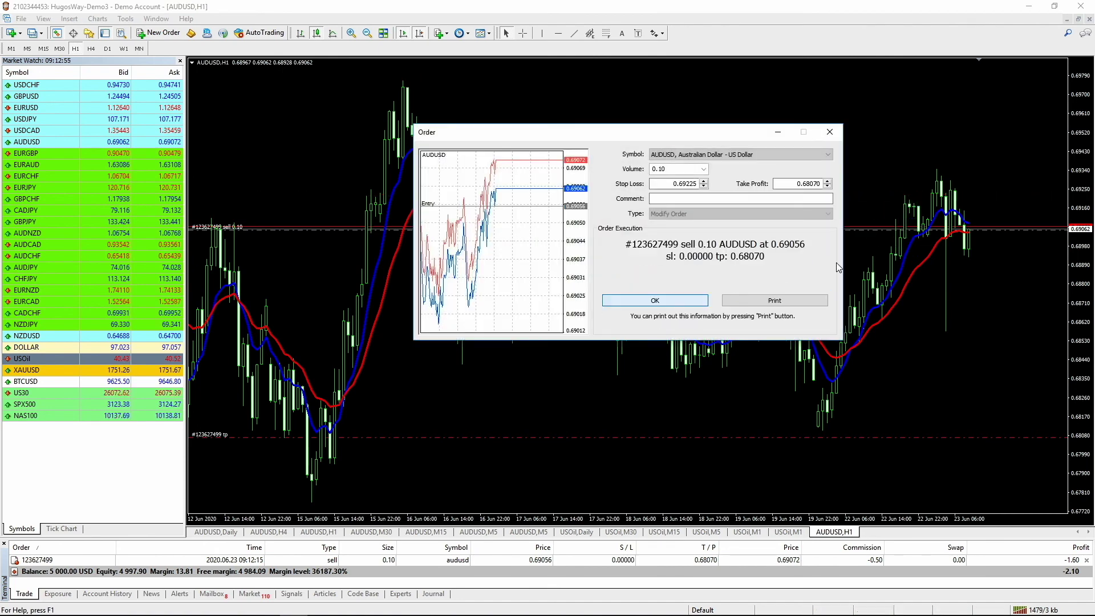
click(657, 301)
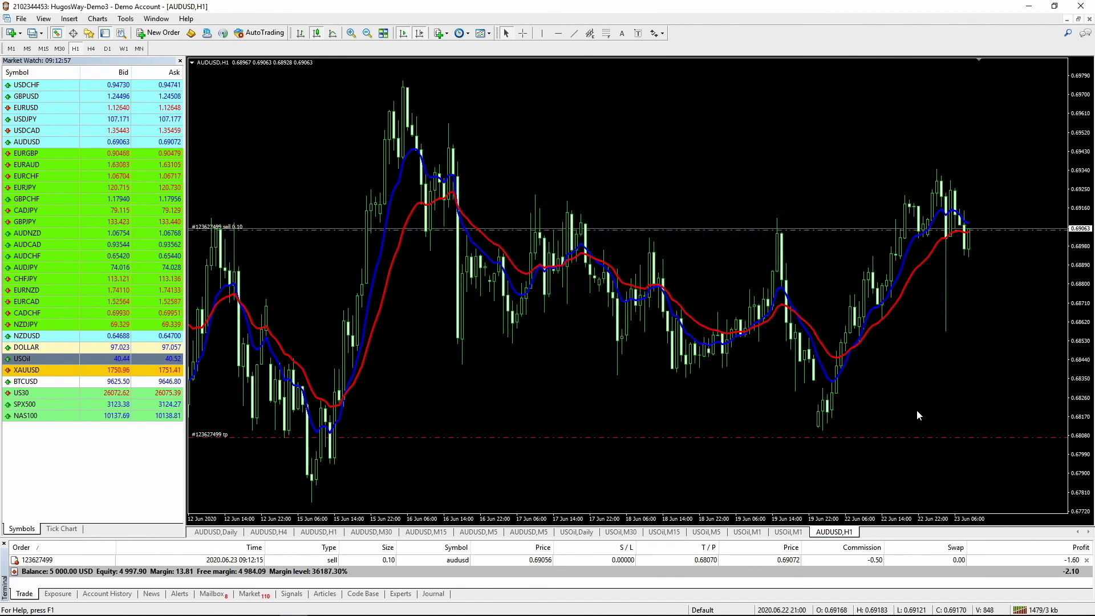
right_click(935, 436)
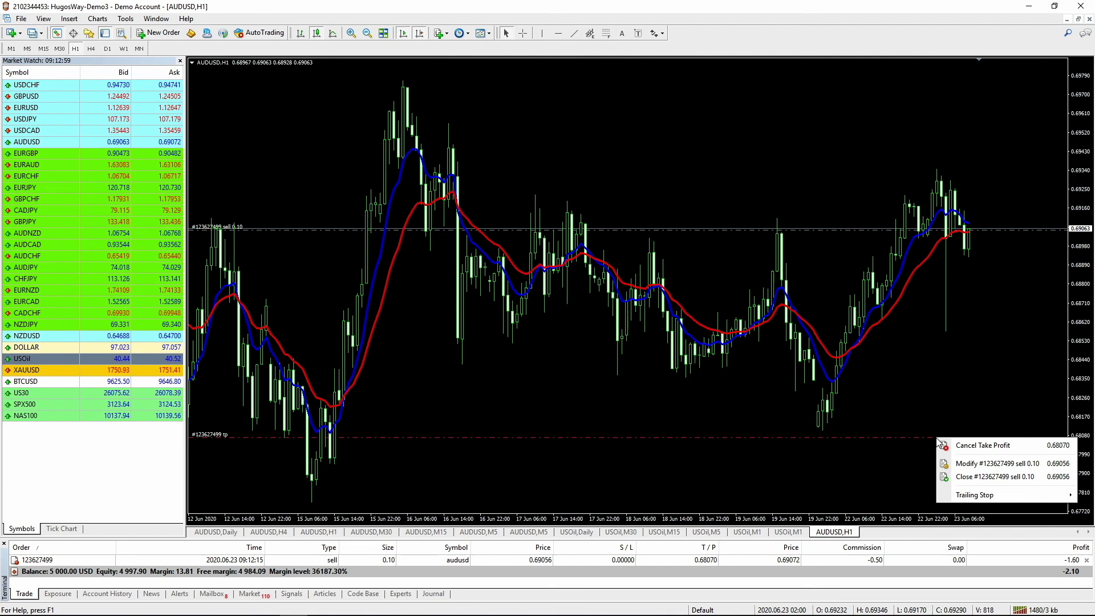
click(969, 446)
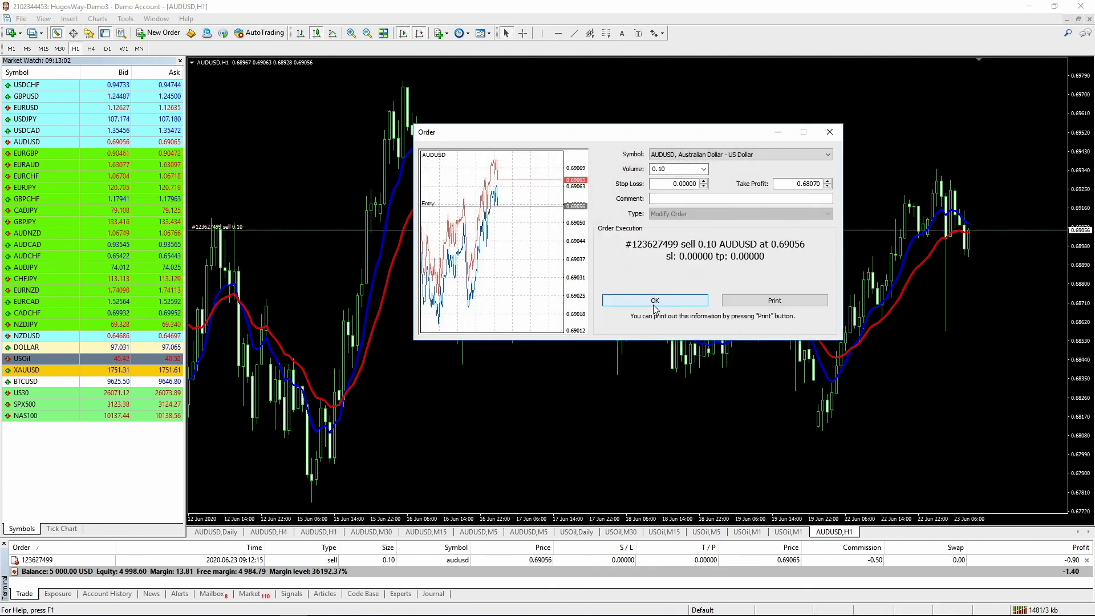
click(679, 299)
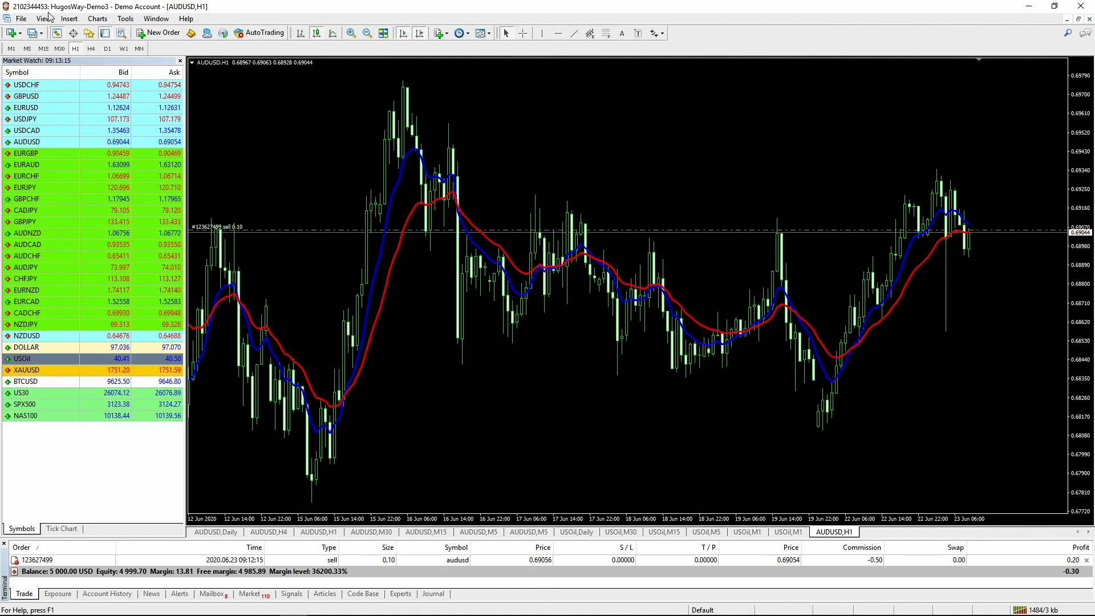
click(21, 19)
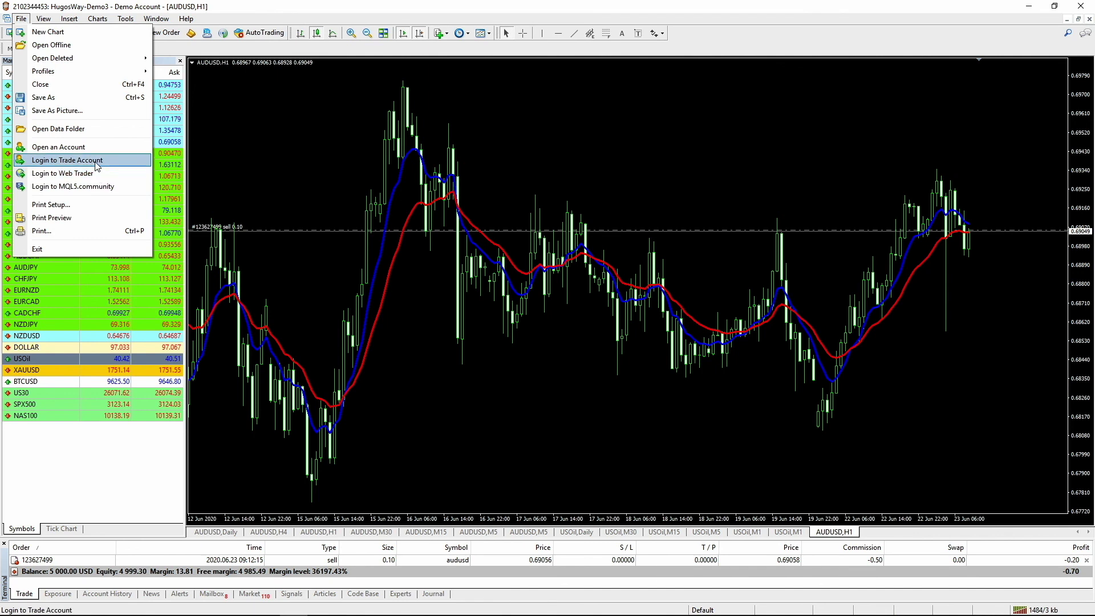
- Open and dismiss the Login to Trade Account dialog, then exit MetaTrader 4
click(229, 179)
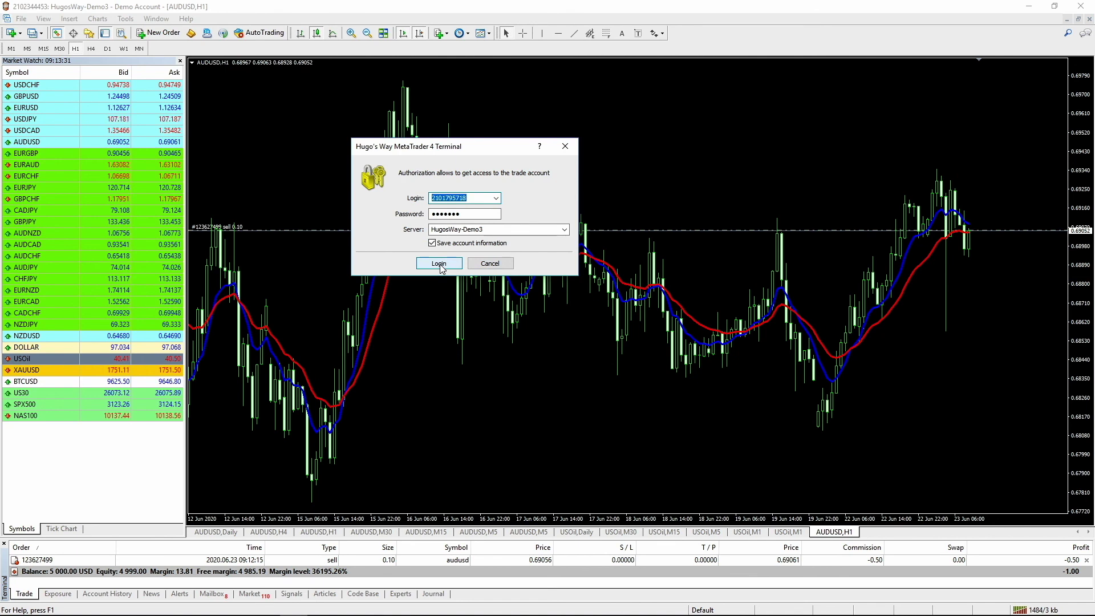
click(565, 145)
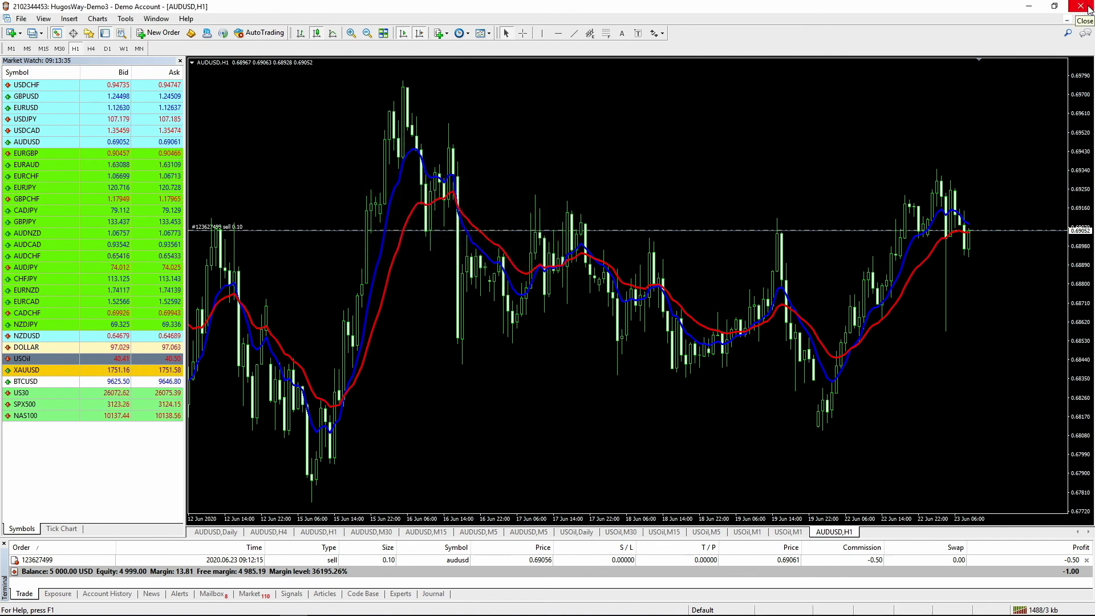
click(1087, 8)
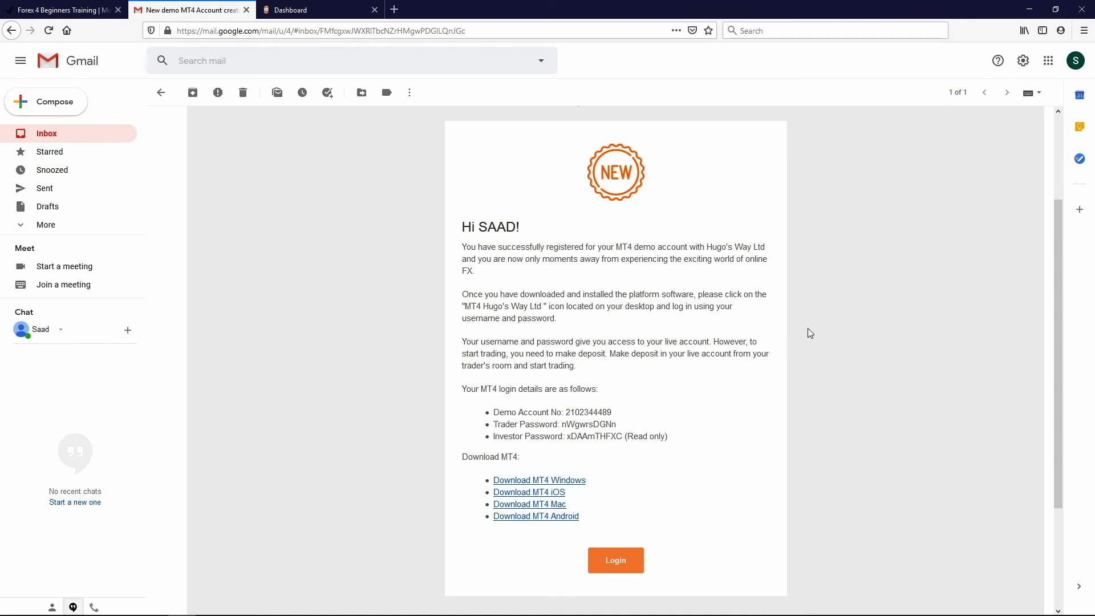
- Switch back to the Hugo's Way Dashboard tab with its zero wallet balances
scroll(592, 473, down, 3)
scroll(589, 442, up, 3)
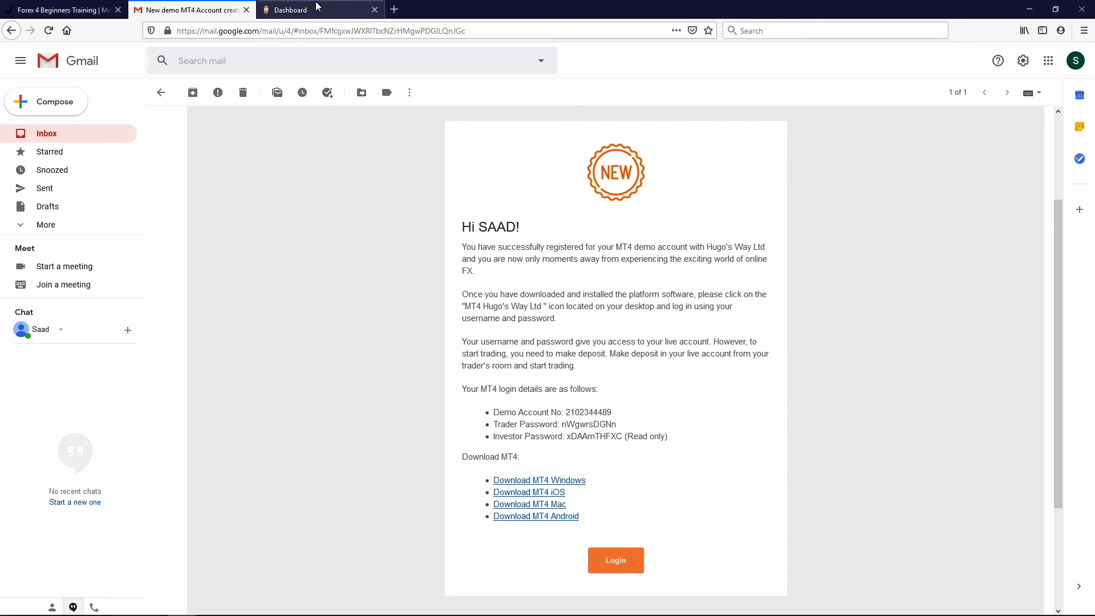
click(292, 11)
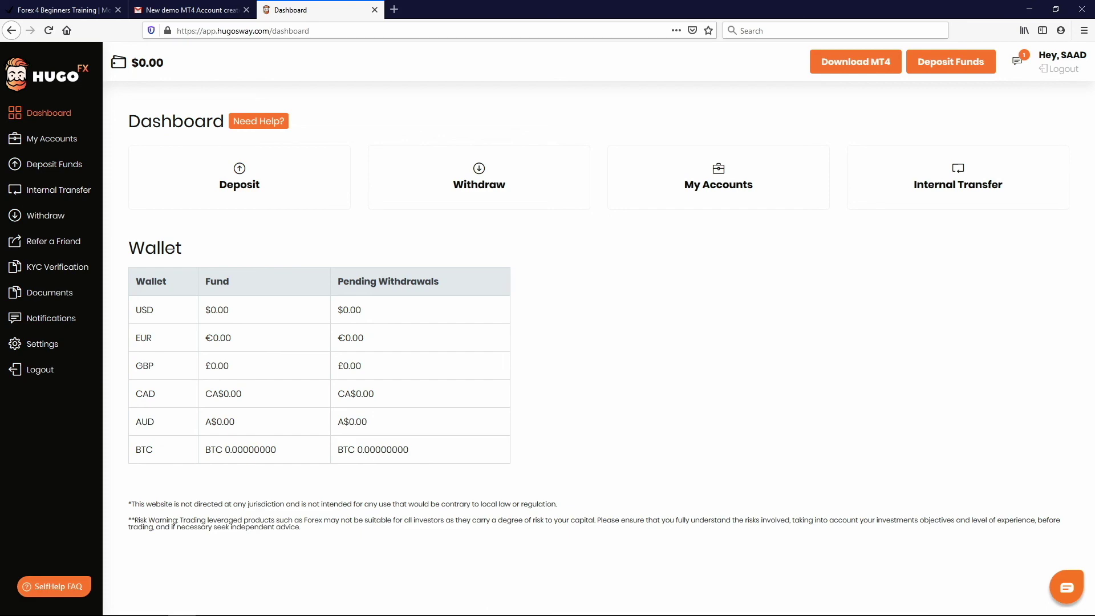
mouse_move(499, 597)
click(266, 605)
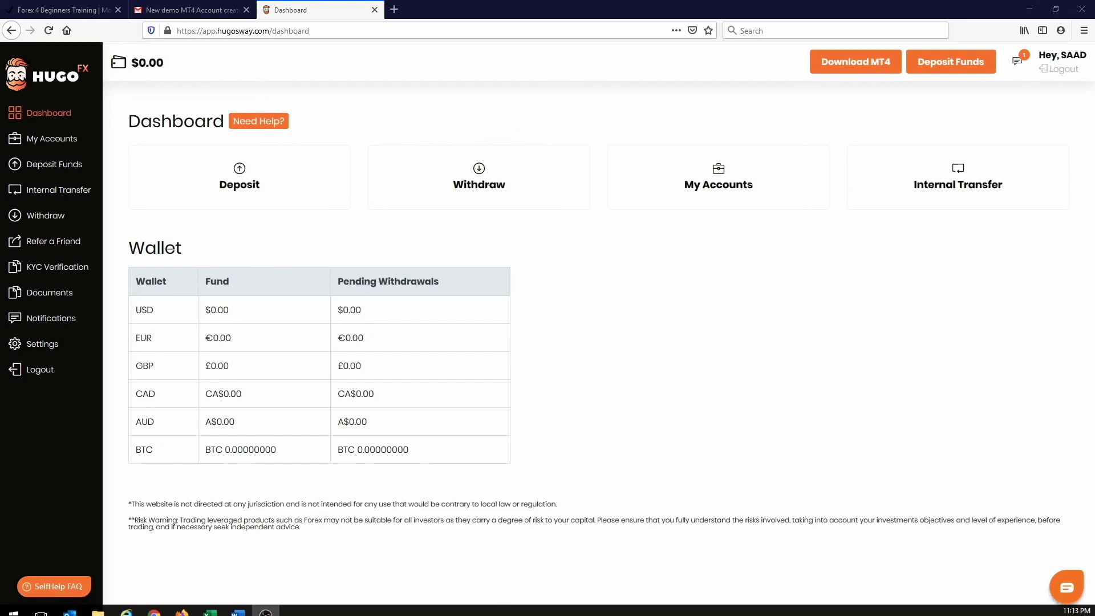